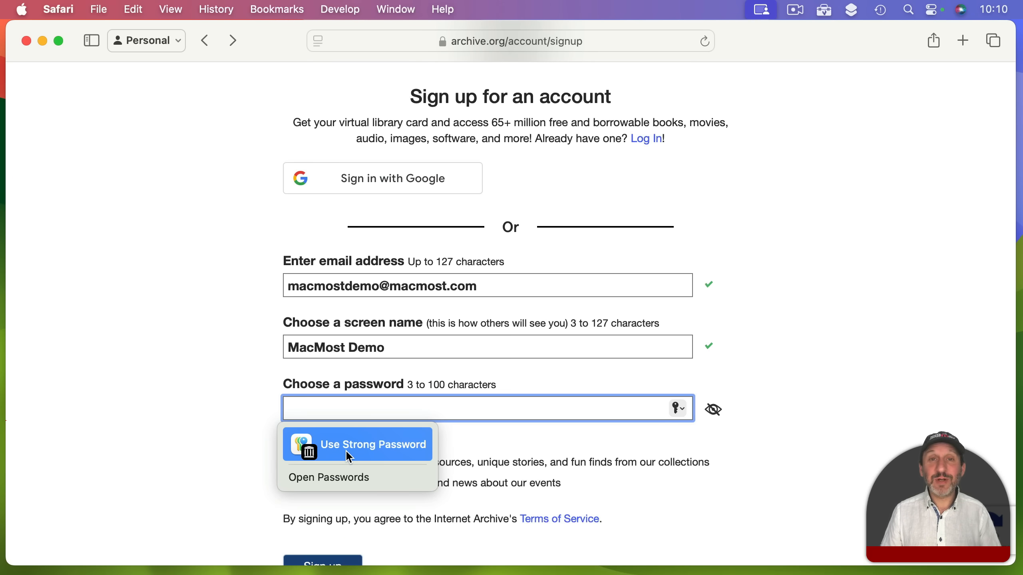
# Fill the archive.org sign-up password with a Safari-generated strong password, refill it, and submit
pyautogui.click(375, 451)
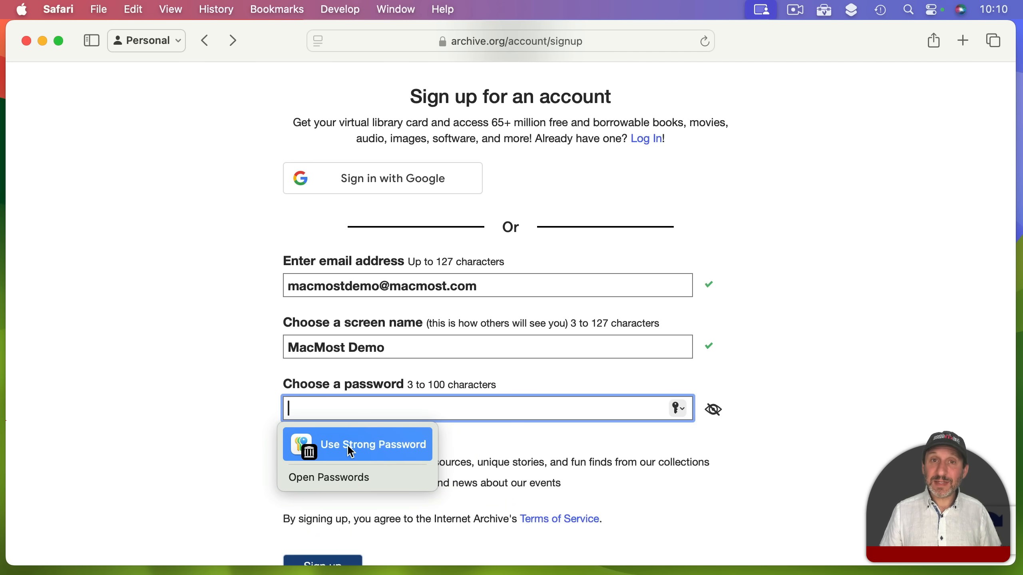
pyautogui.click(676, 408)
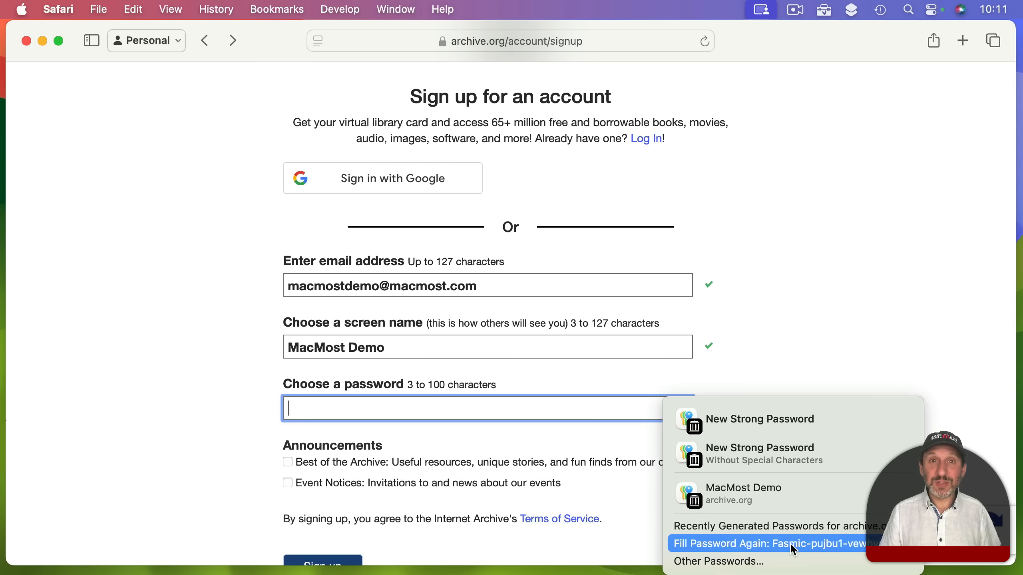
pyautogui.click(722, 421)
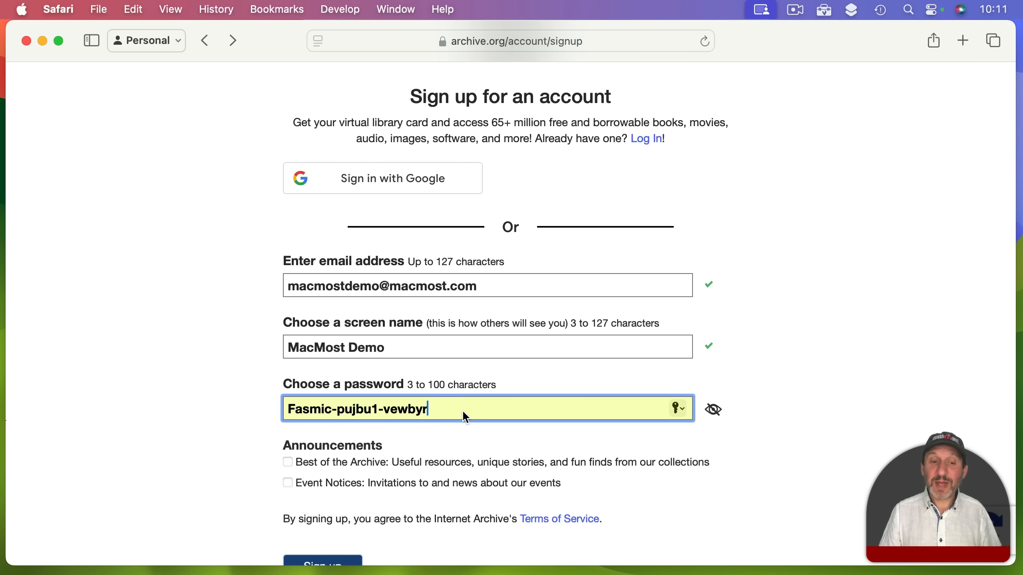
pyautogui.scroll(-2, 462, 409)
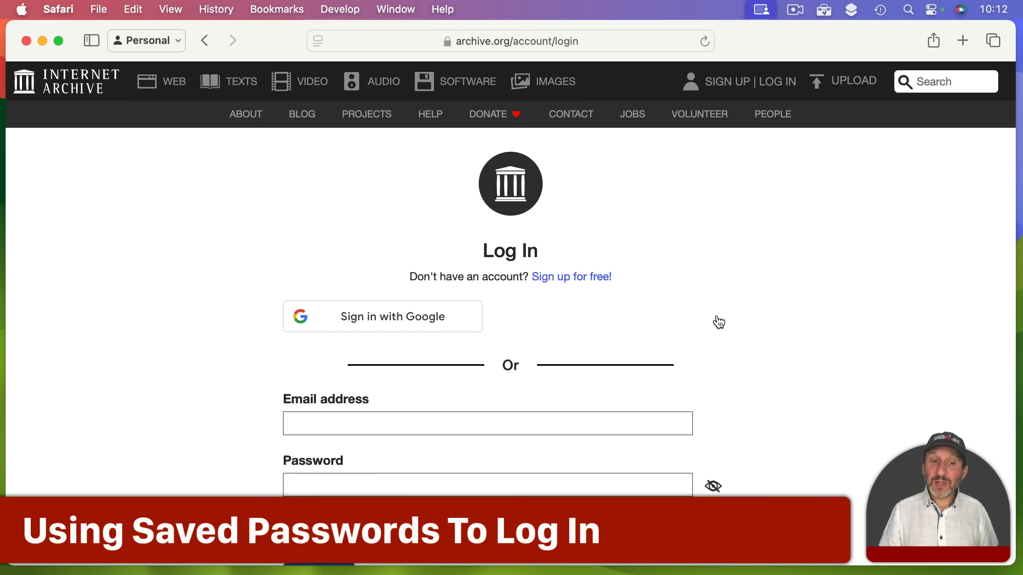
# Autofill the archive.org Log In email and password from the saved archive.org login
pyautogui.click(322, 423)
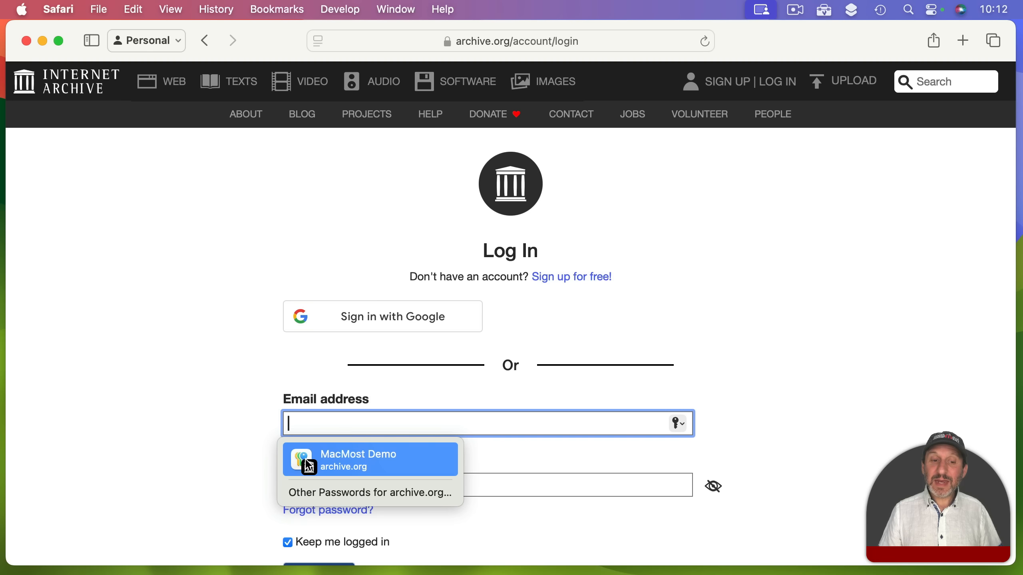
pyautogui.click(361, 468)
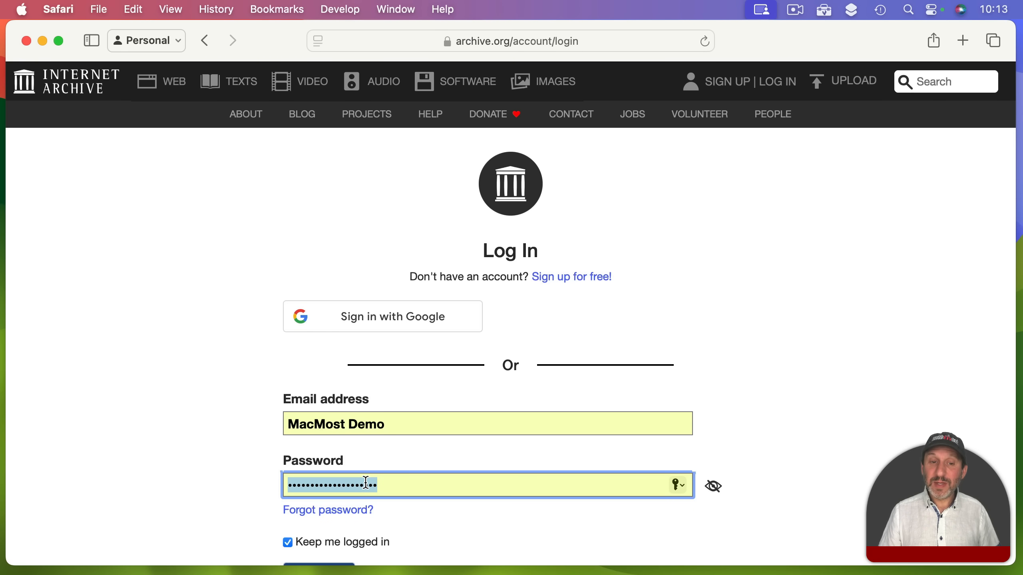
pyautogui.press('BackSpace')
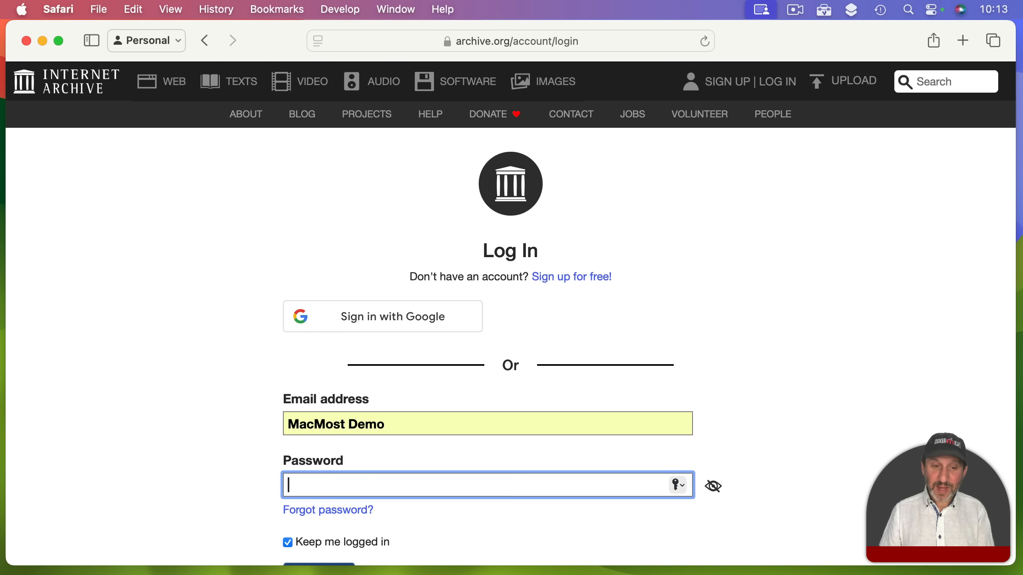
pyautogui.click(301, 490)
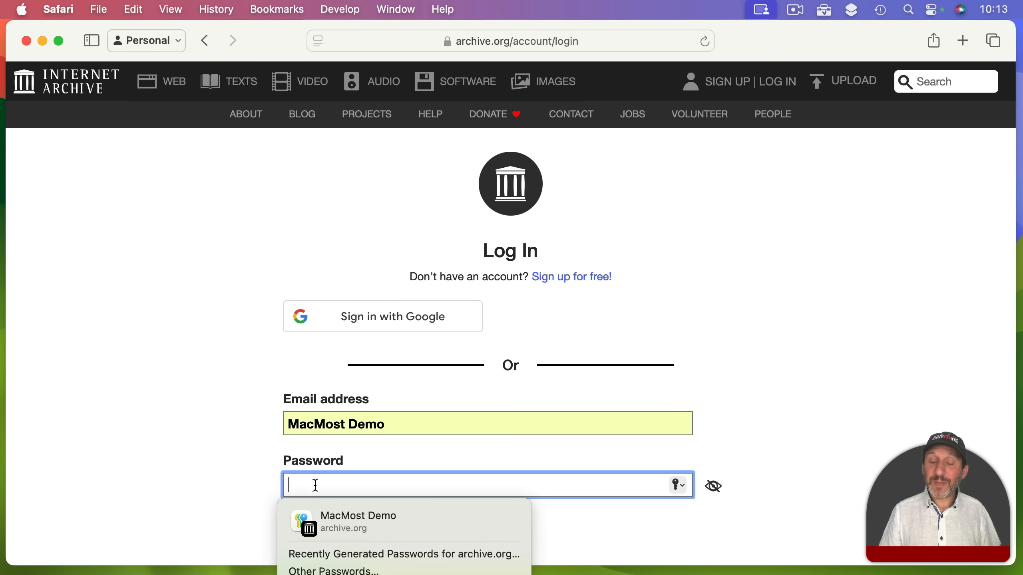
pyautogui.click(338, 526)
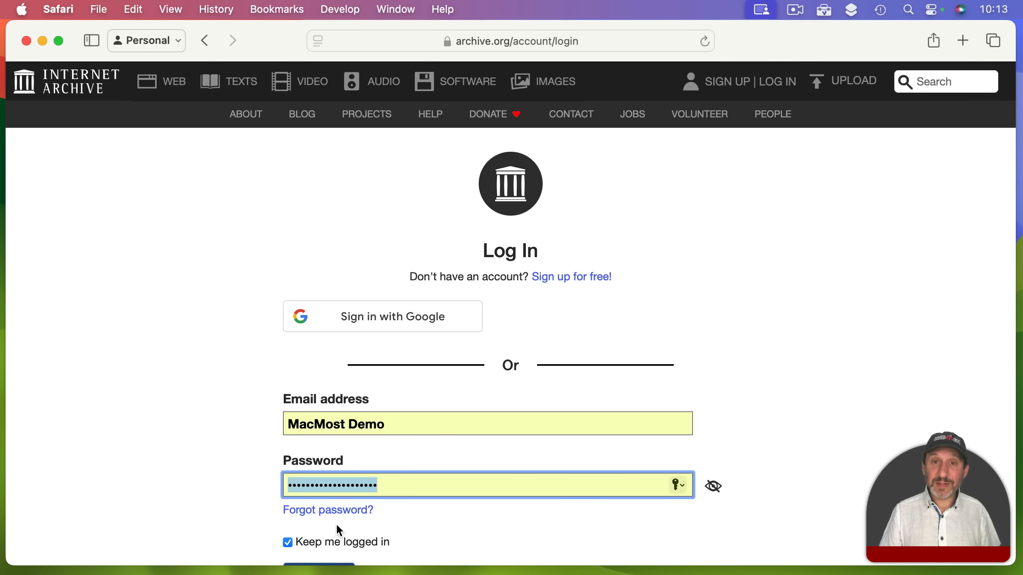
pyautogui.click(678, 485)
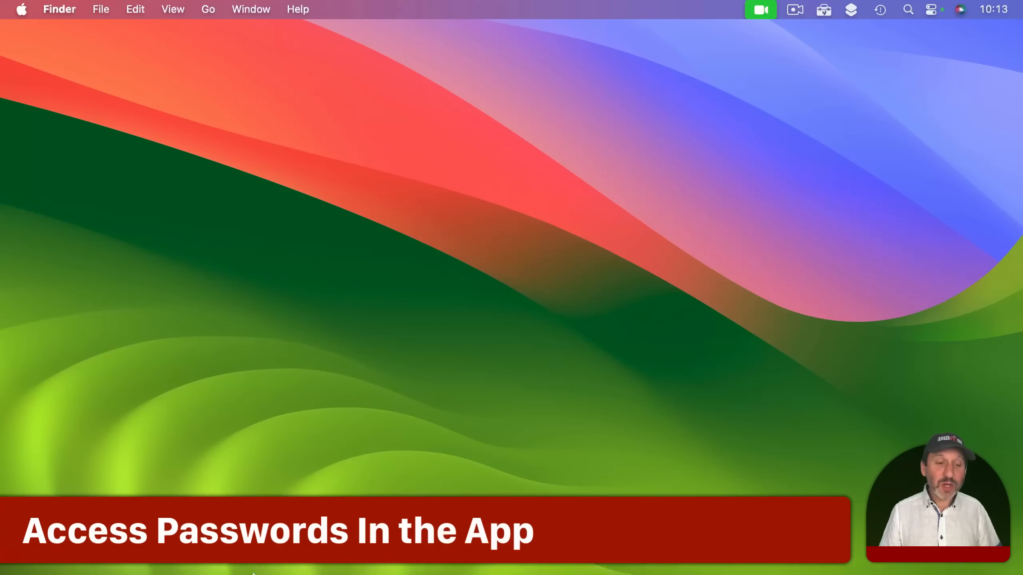
# Launch Passwords from Launchpad and unlock it with the Mac account password
pyautogui.moveTo(253, 574)
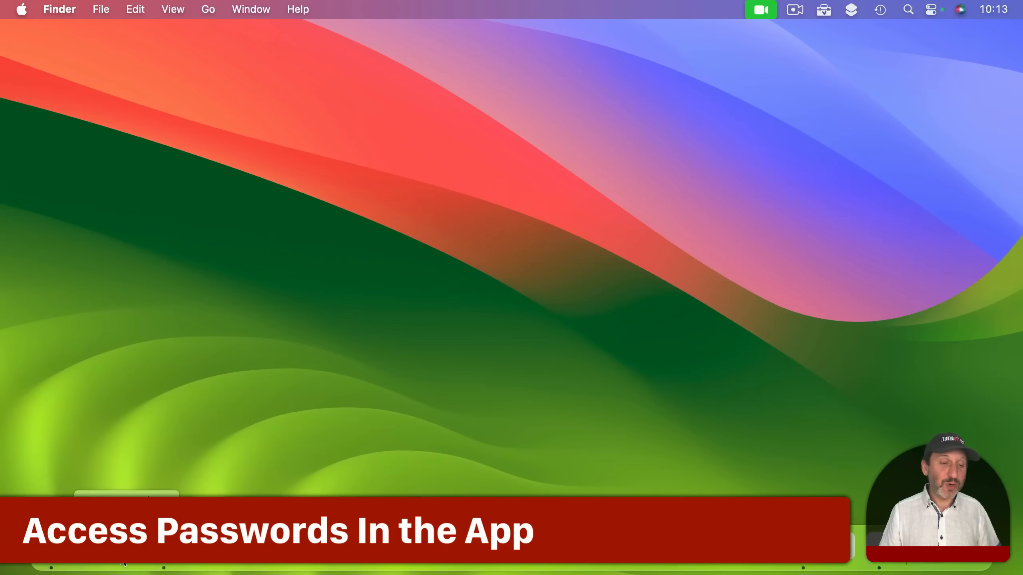
pyautogui.click(89, 547)
pyautogui.write('pass')
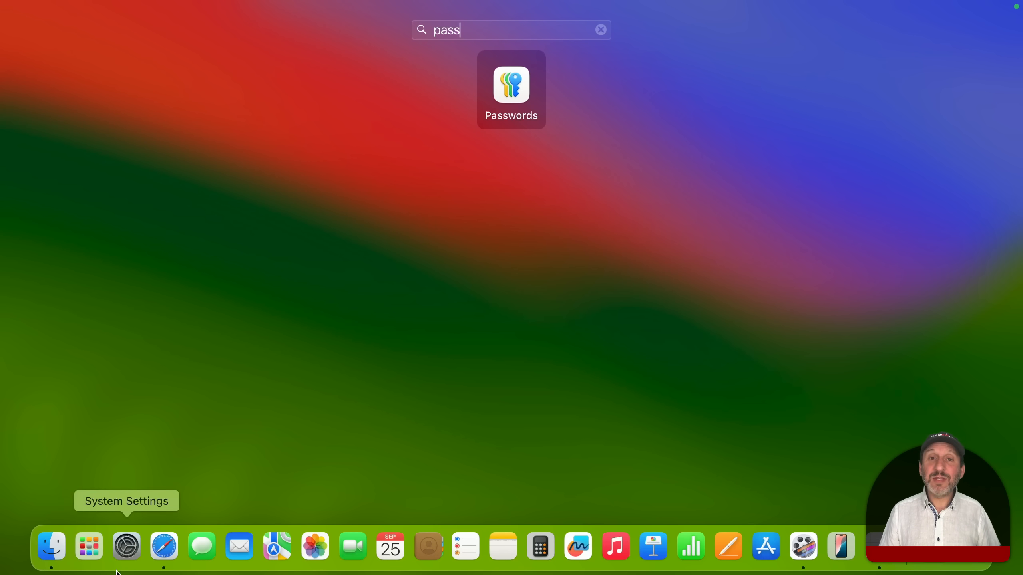
pyautogui.click(513, 89)
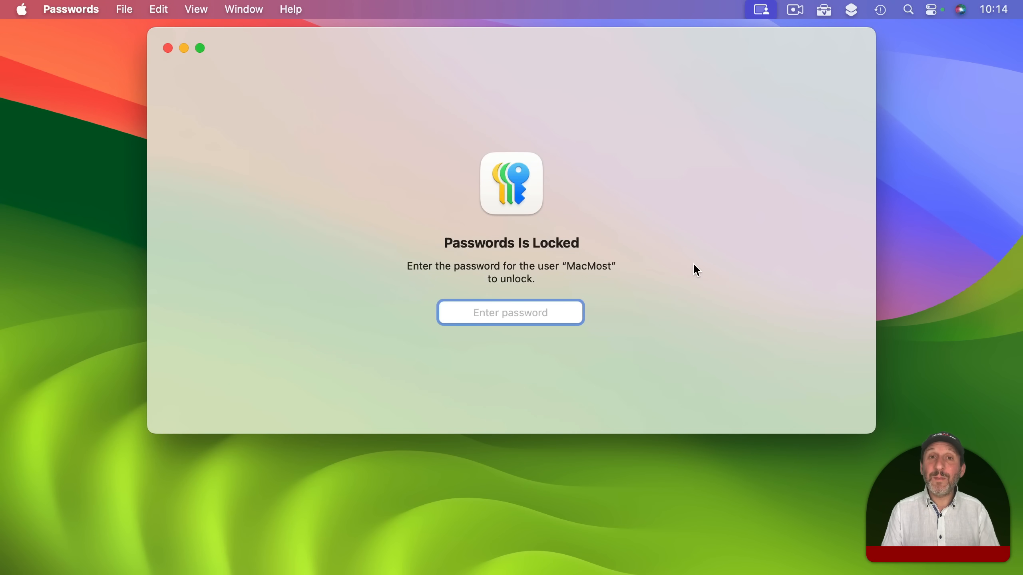
pyautogui.write('•••••••••')
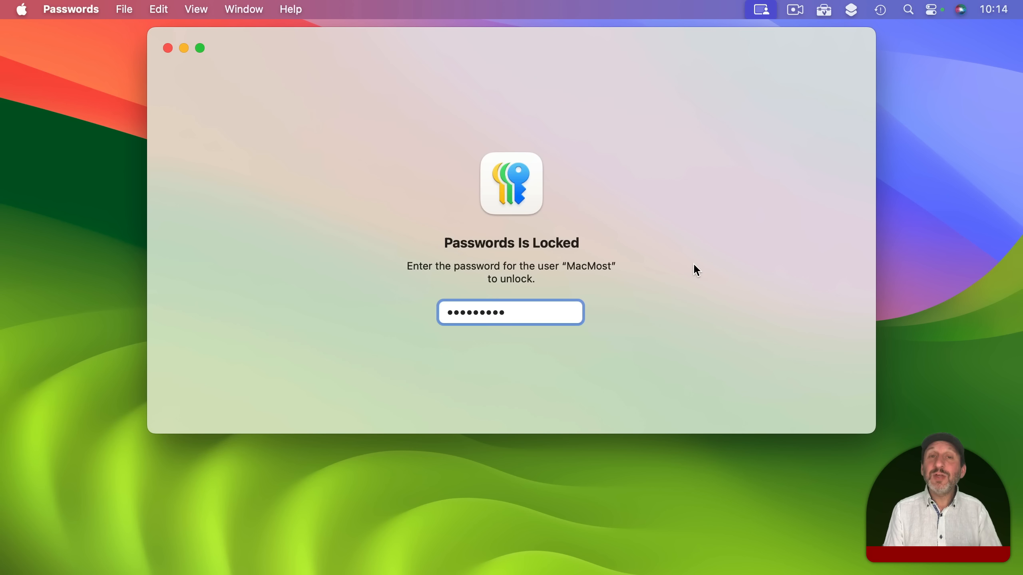
pyautogui.press('Return')
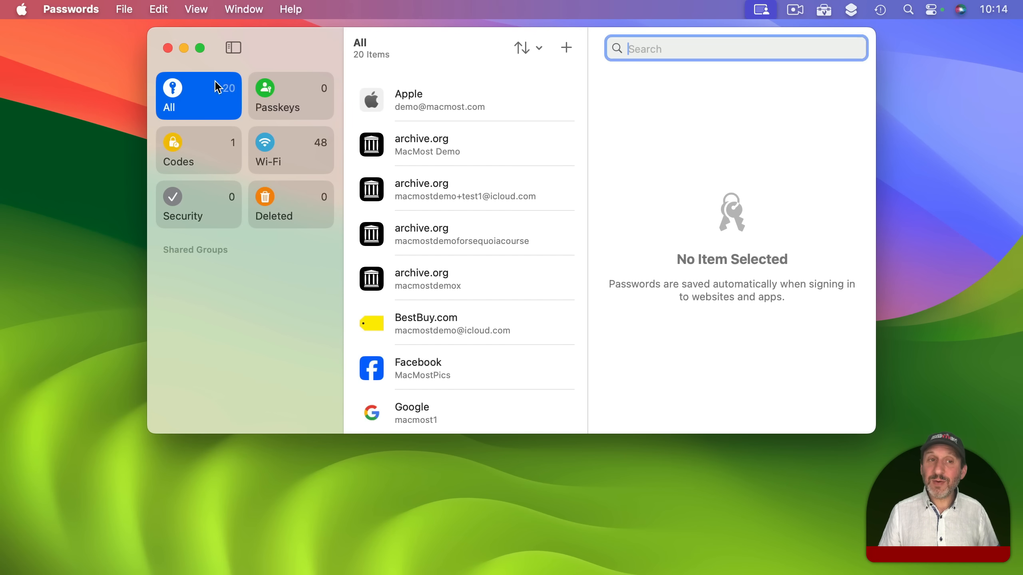
# Toggle the sidebar, open the first archive.org login, and copy its password
pyautogui.click(229, 50)
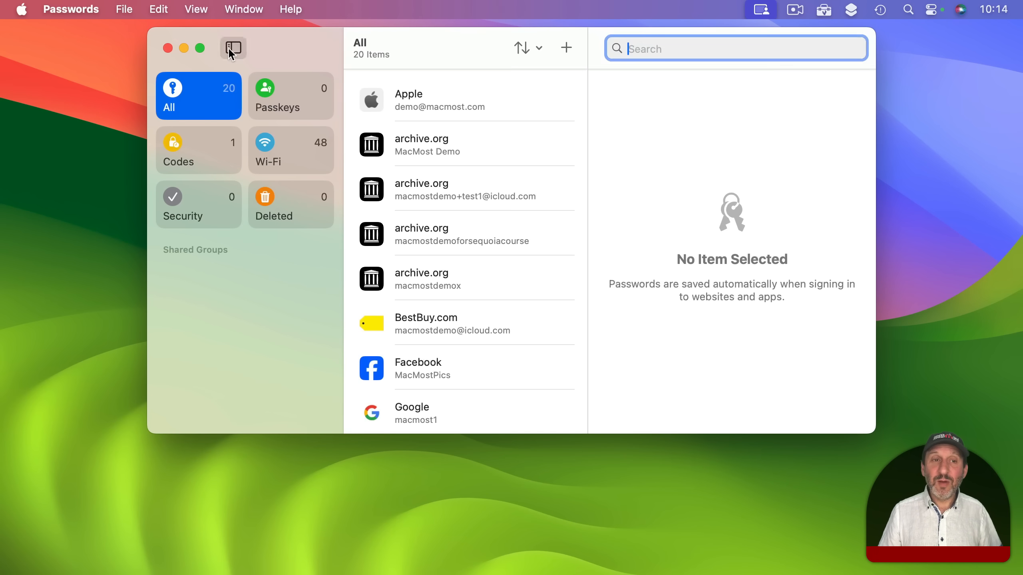
pyautogui.click(238, 48)
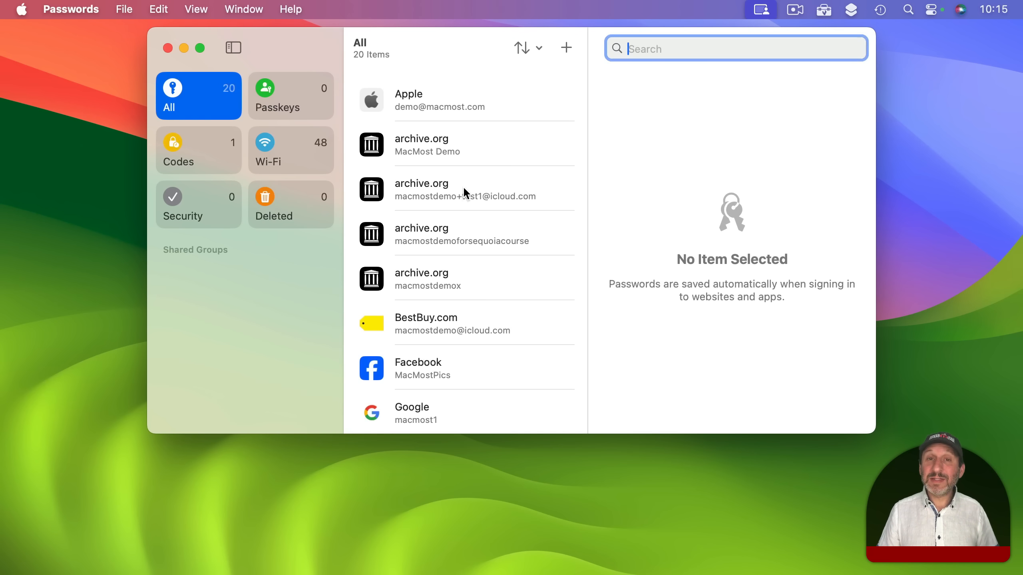
pyautogui.click(422, 139)
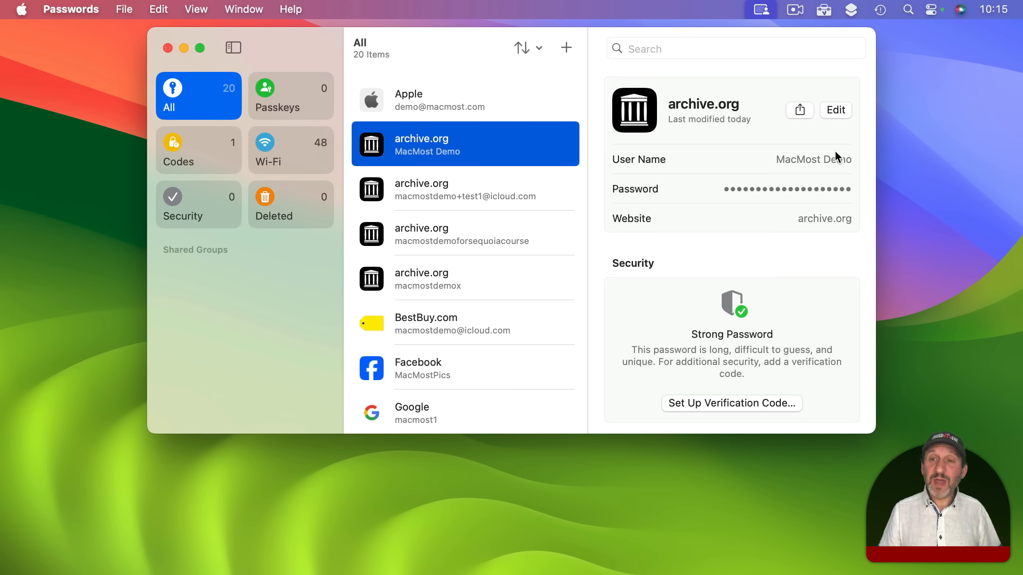
pyautogui.moveTo(775, 187)
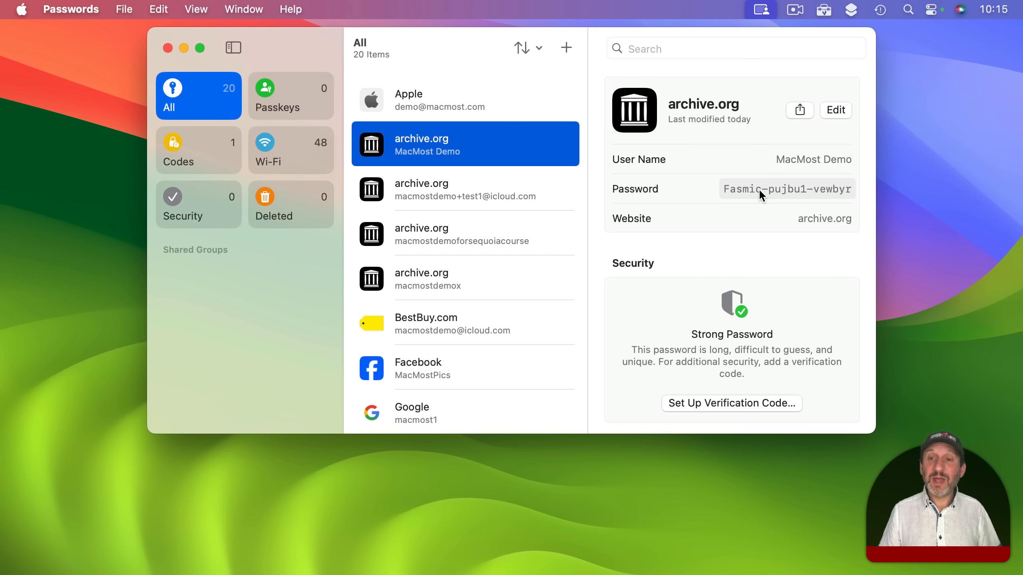
pyautogui.click(759, 192)
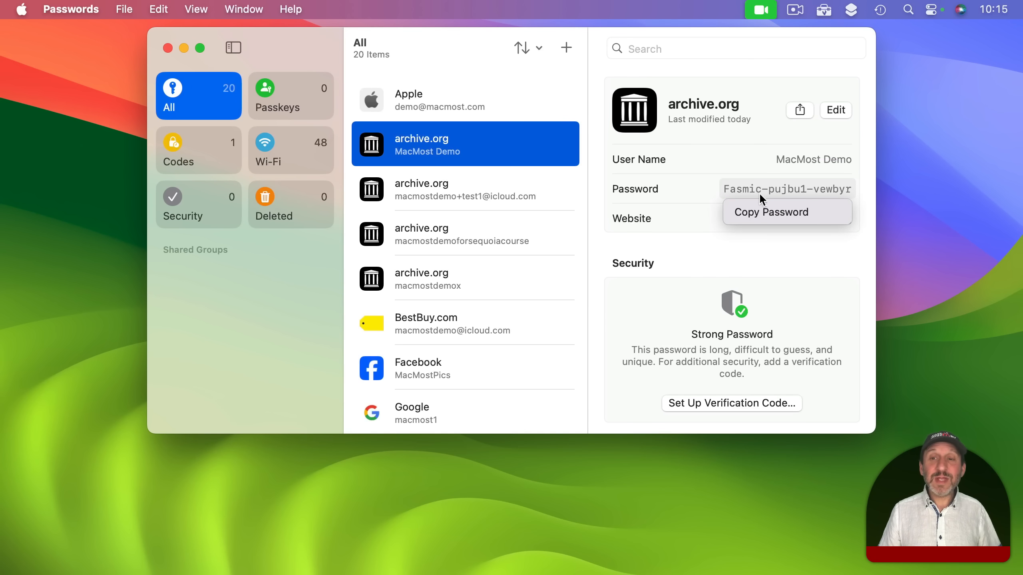
pyautogui.click(761, 212)
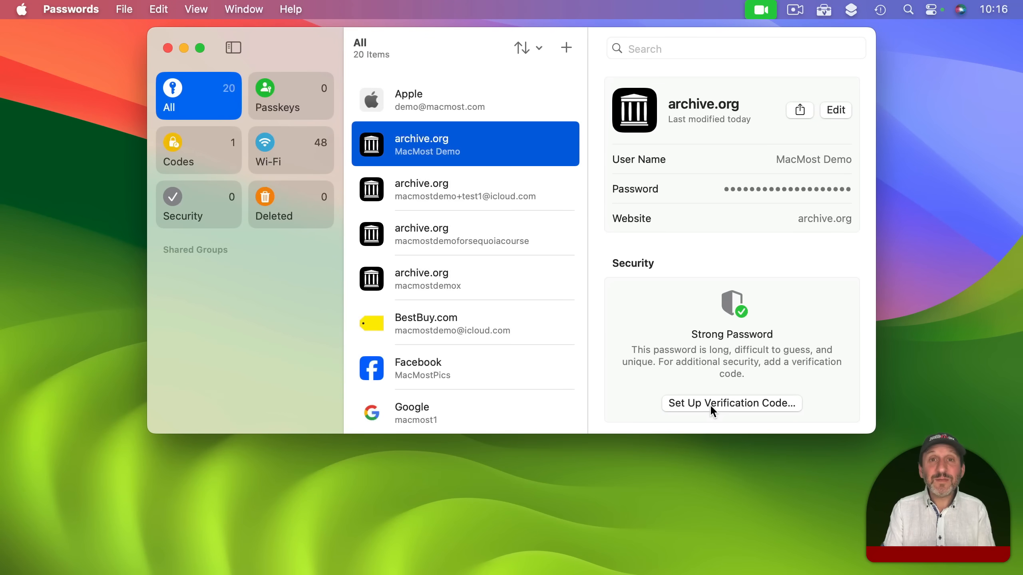
# Cancel verification code setup for the archive.org login and put the entry into edit mode
pyautogui.click(709, 405)
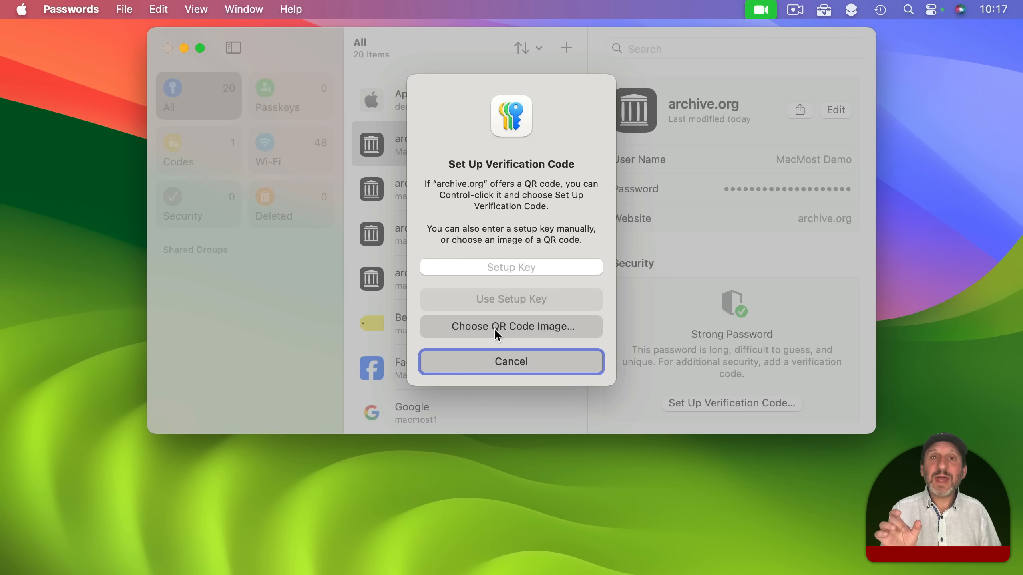
pyautogui.click(494, 268)
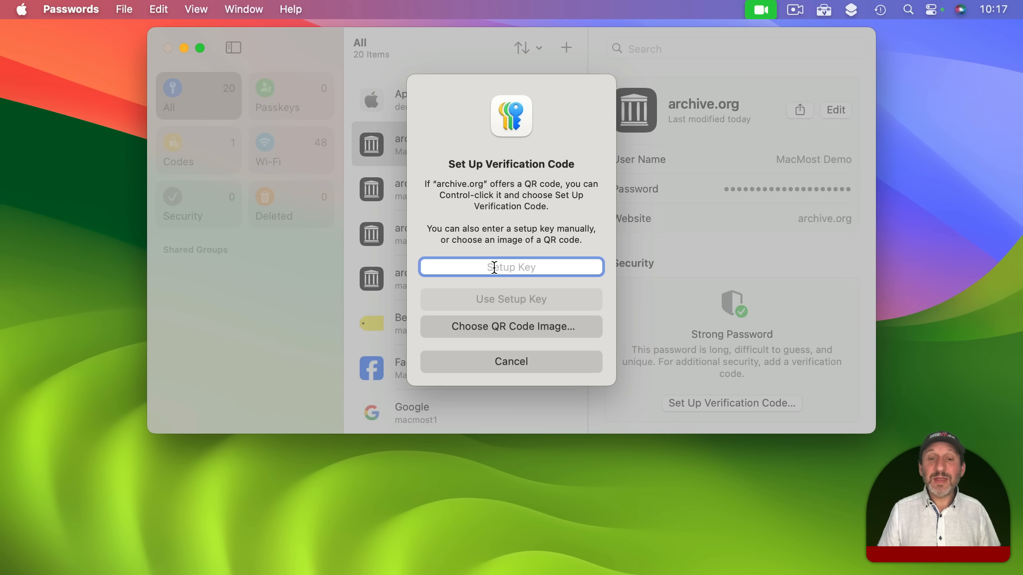
pyautogui.click(508, 354)
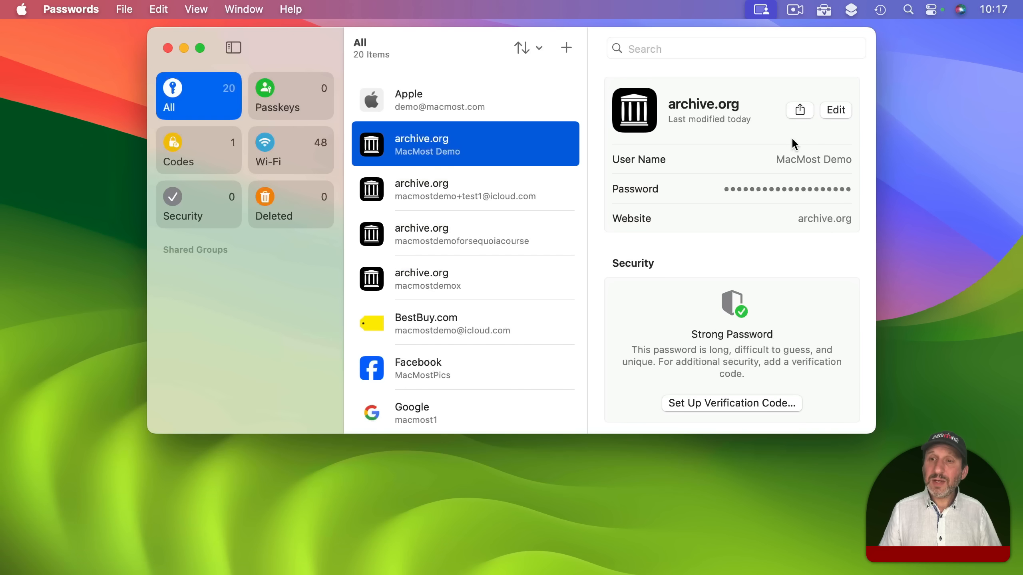
pyautogui.click(834, 112)
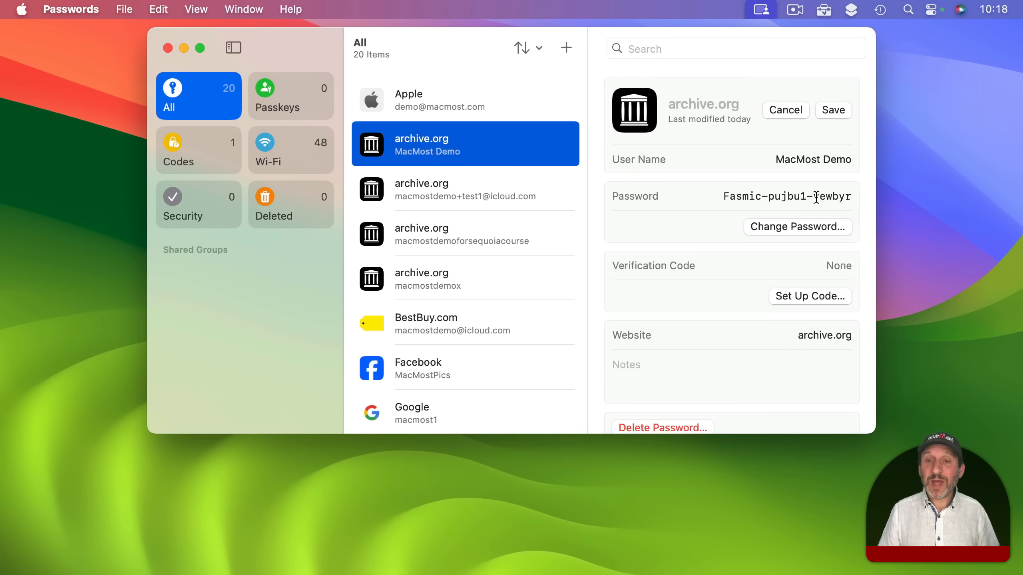
# Place the cursor in the archive.org entry's Notes field
pyautogui.click(638, 364)
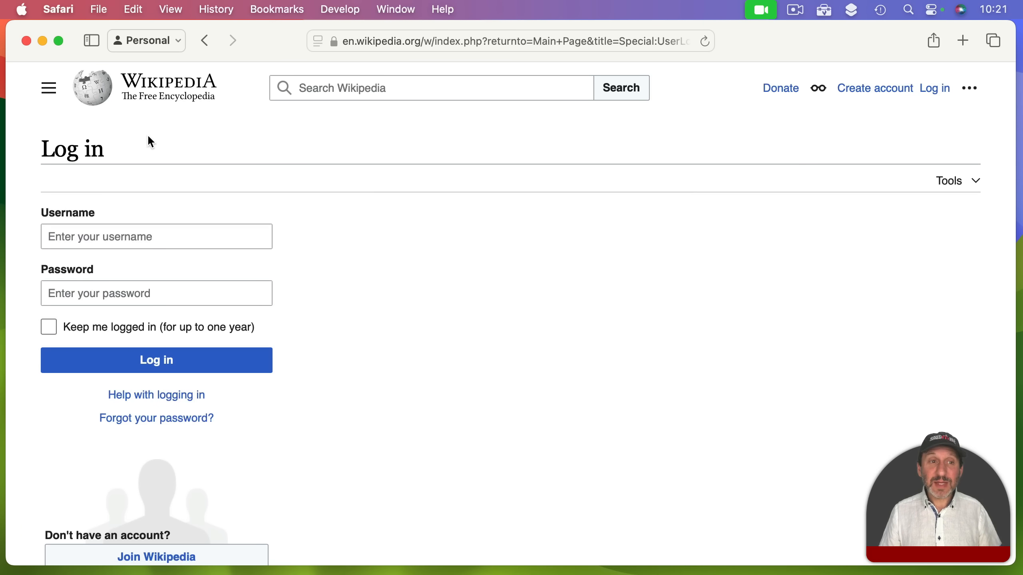
# Log in to Wikipedia with the demo username and the pasted suggested password
pyautogui.click(72, 238)
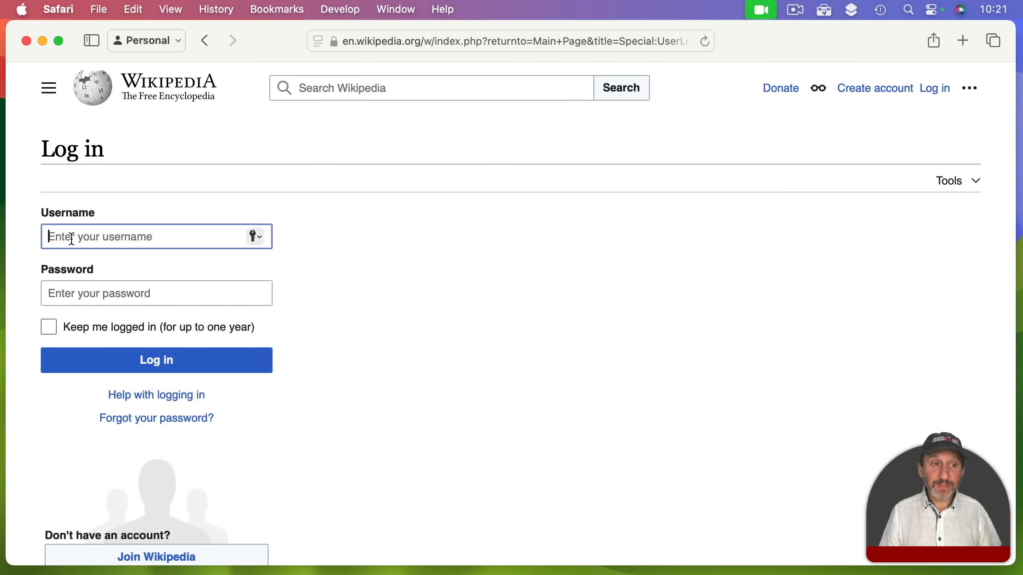
pyautogui.write('macmostdemo')
pyautogui.click(114, 293)
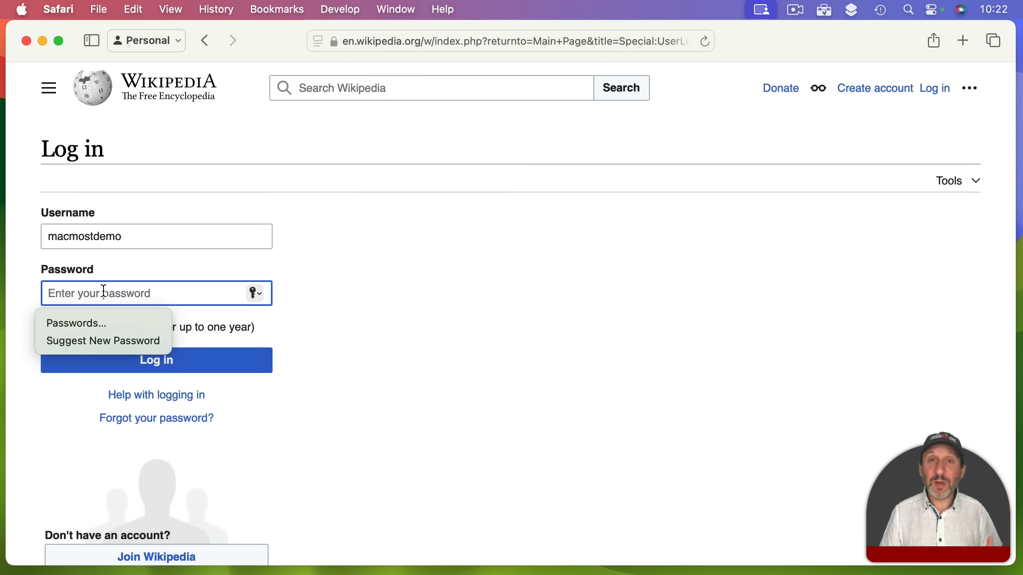
pyautogui.press('super+v')
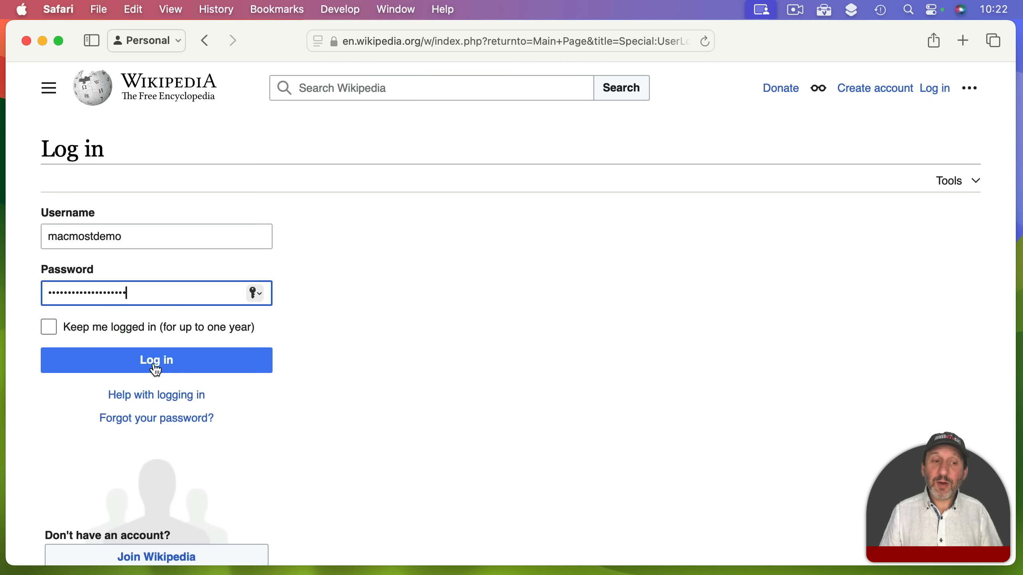
pyautogui.click(156, 365)
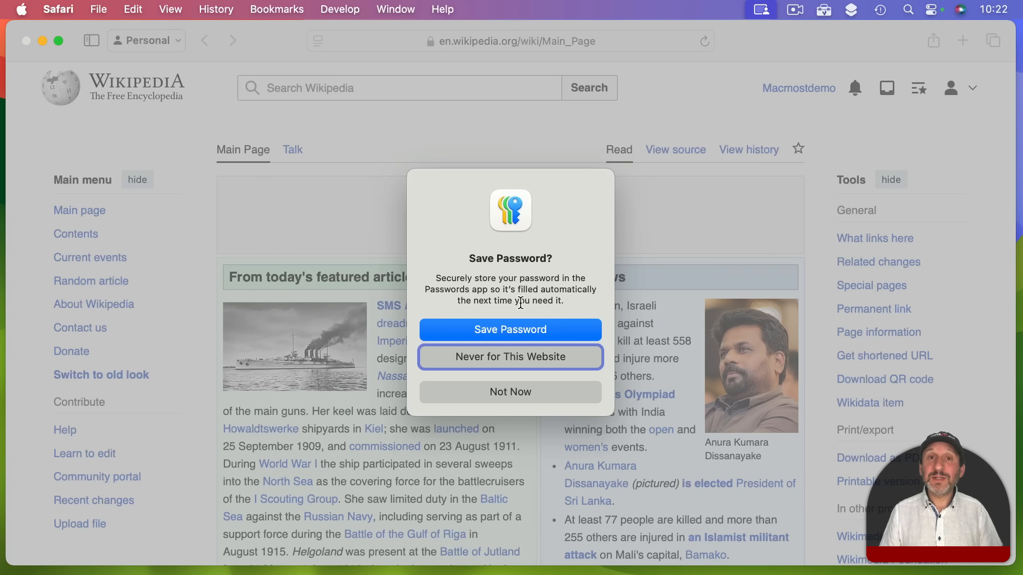
# Save the Wikipedia login from Safari and find it in Passwords by searching 'wiki'
pyautogui.click(502, 327)
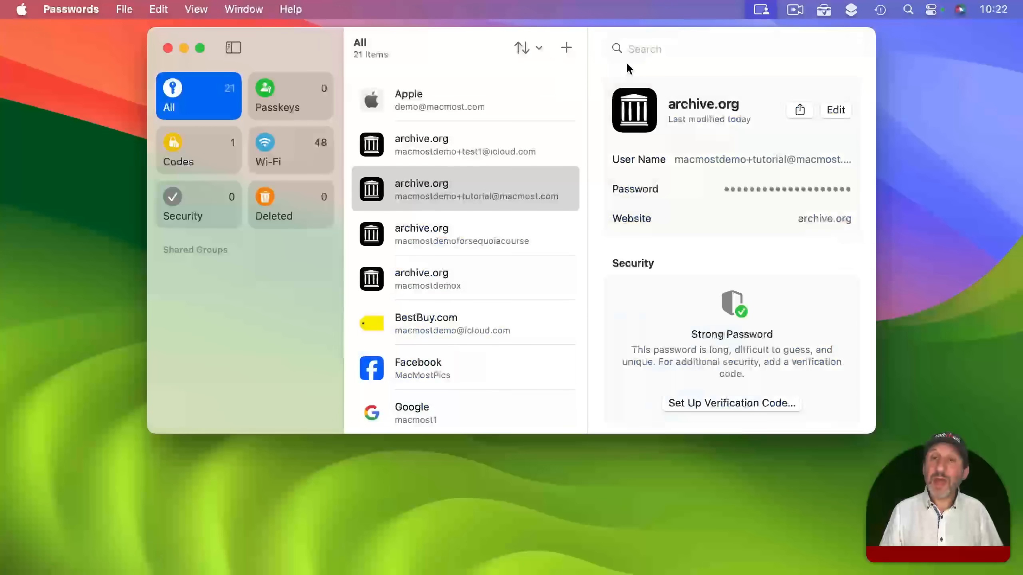
pyautogui.click(667, 49)
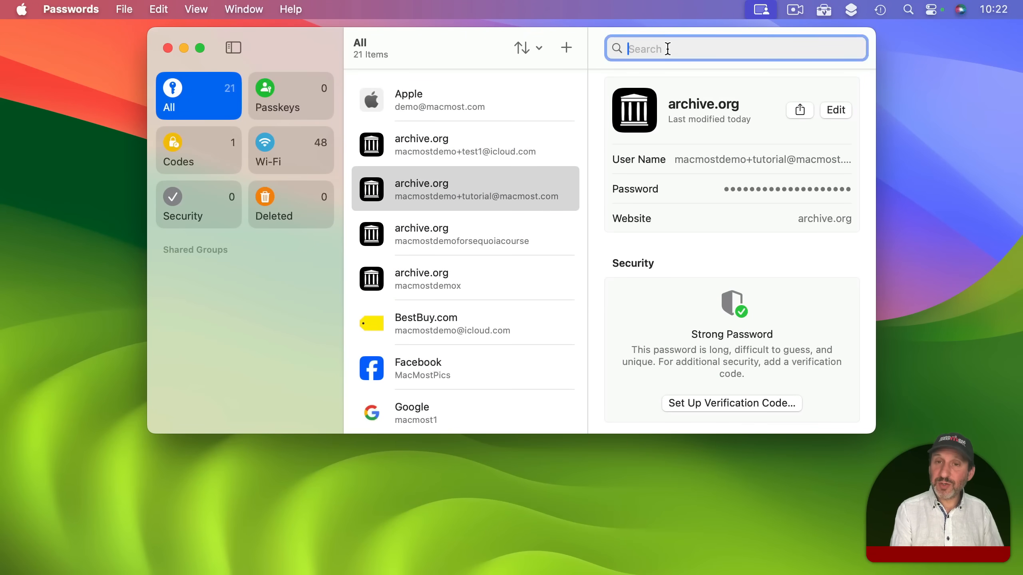
pyautogui.write('wiki')
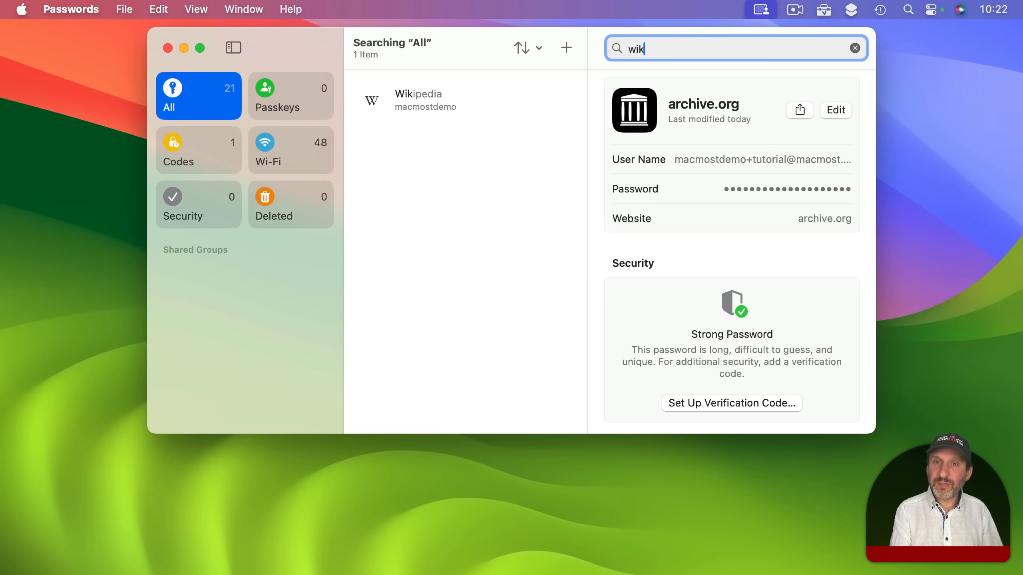
pyautogui.click(436, 96)
pyautogui.click(428, 99)
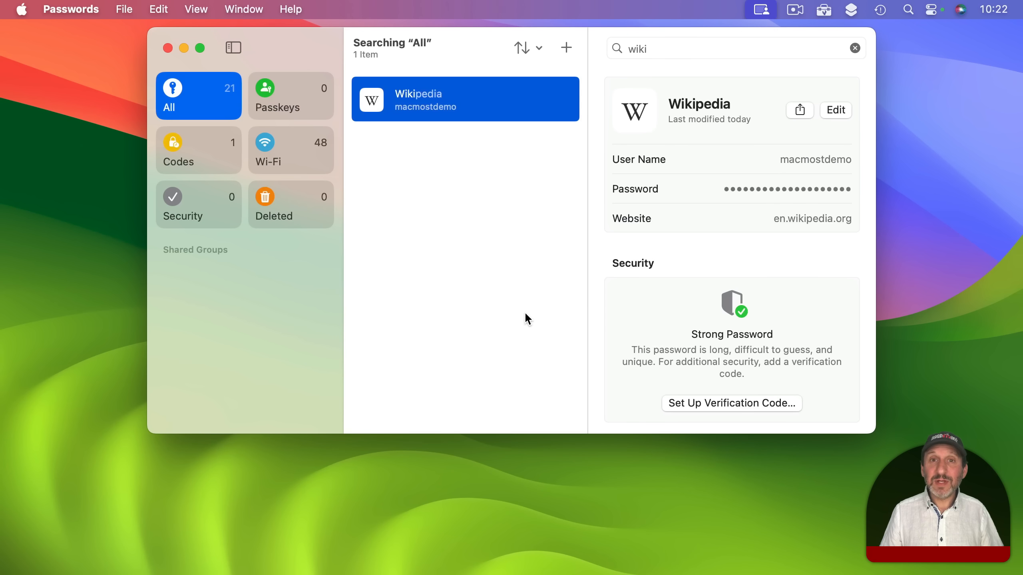
pyautogui.press('Escape')
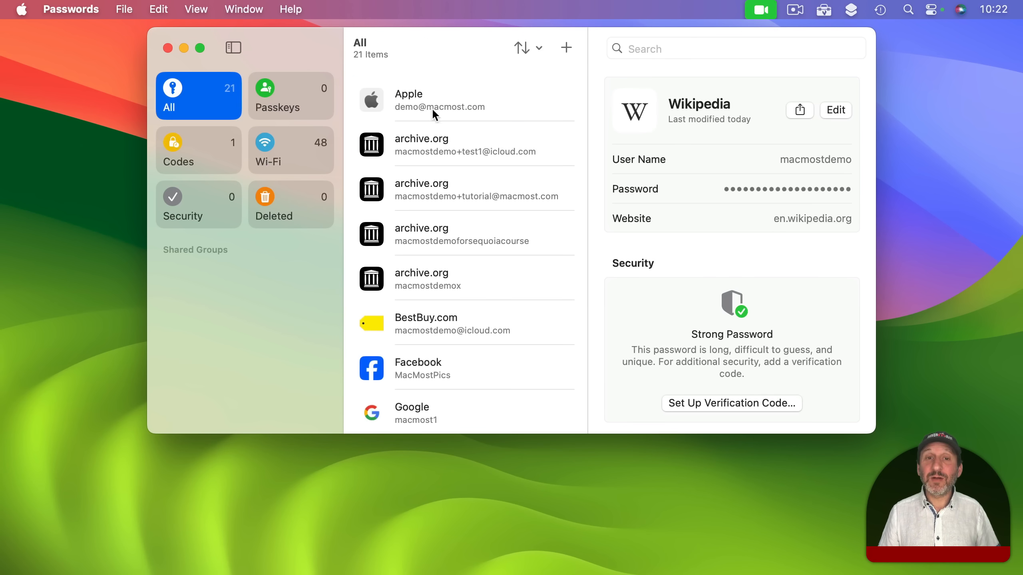
pyautogui.click(566, 48)
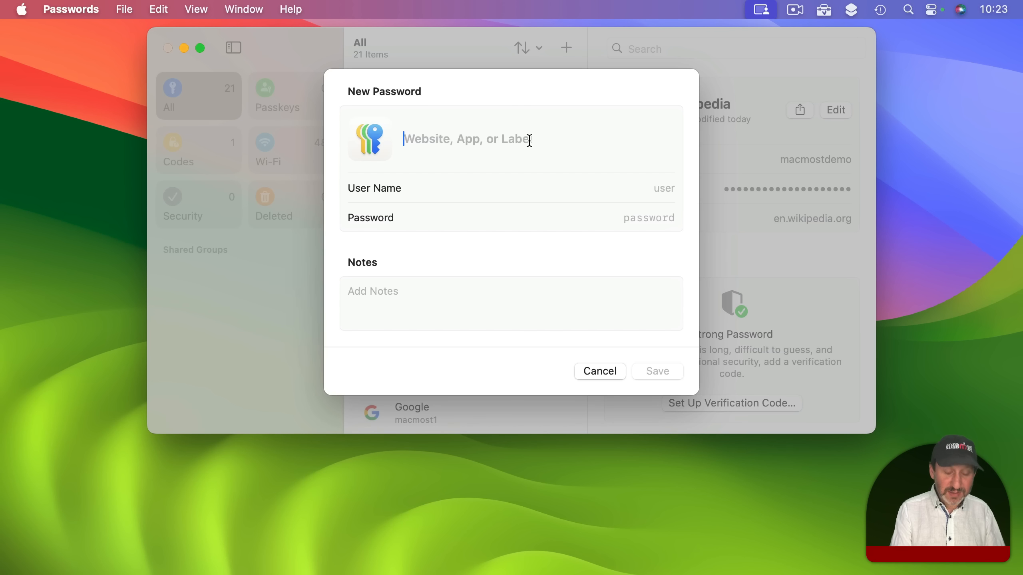
# Create a 'Padlock code' entry, replacing the typed 12345 with a generated strong password, and save
pyautogui.write('Padloc')
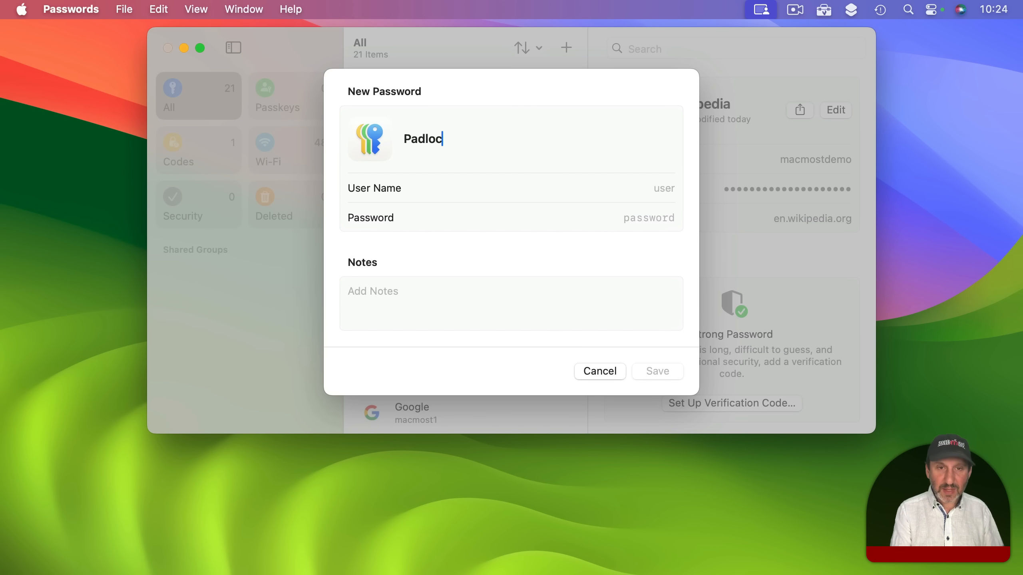
pyautogui.write('k code')
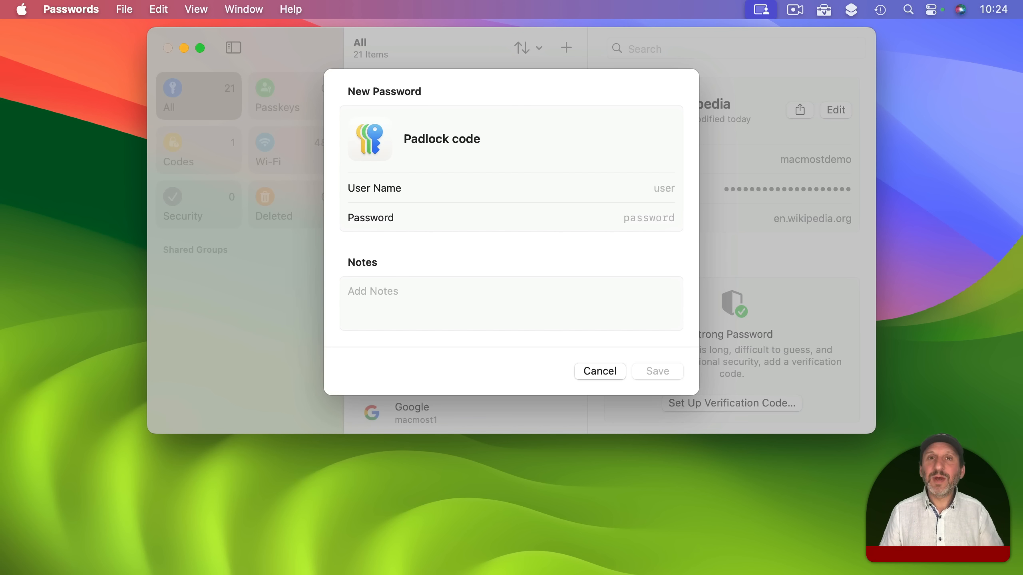
pyautogui.click(660, 188)
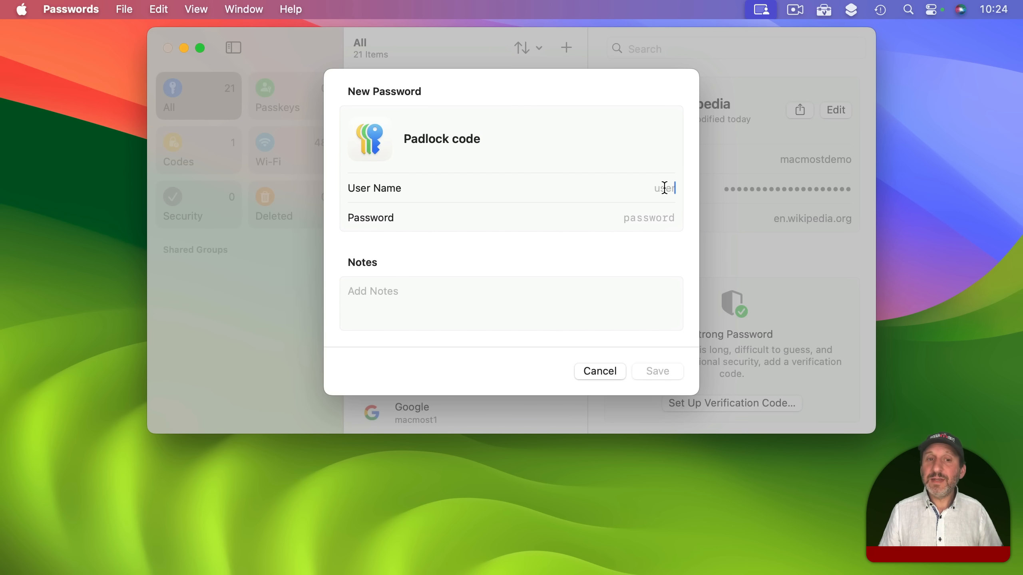
pyautogui.click(645, 220)
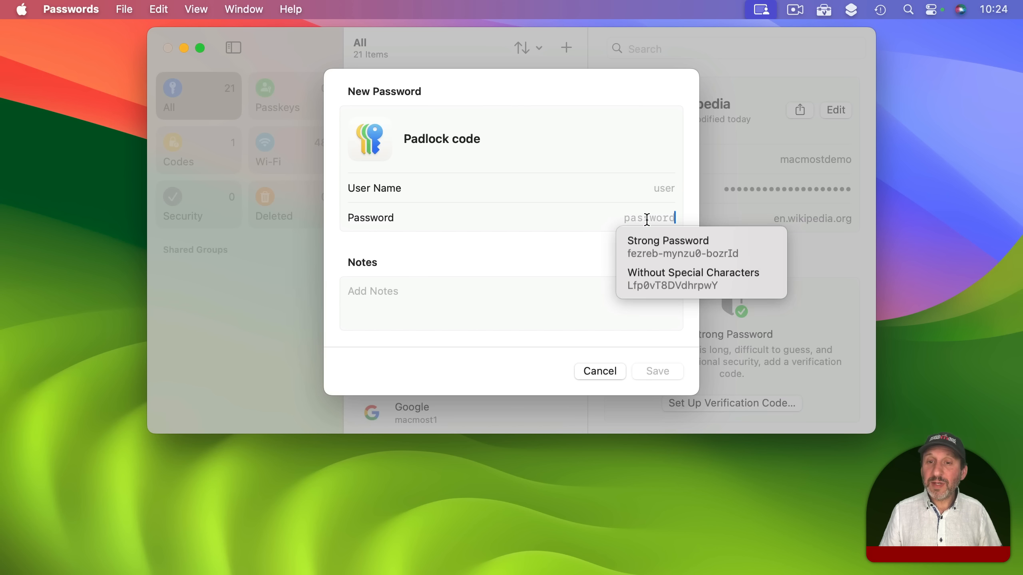
pyautogui.write('12345')
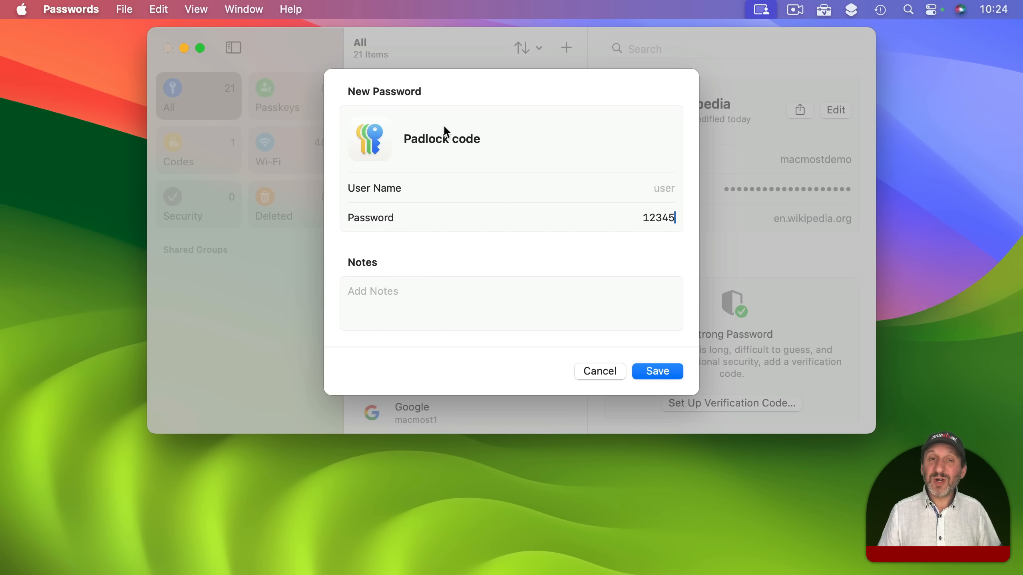
pyautogui.click(348, 288)
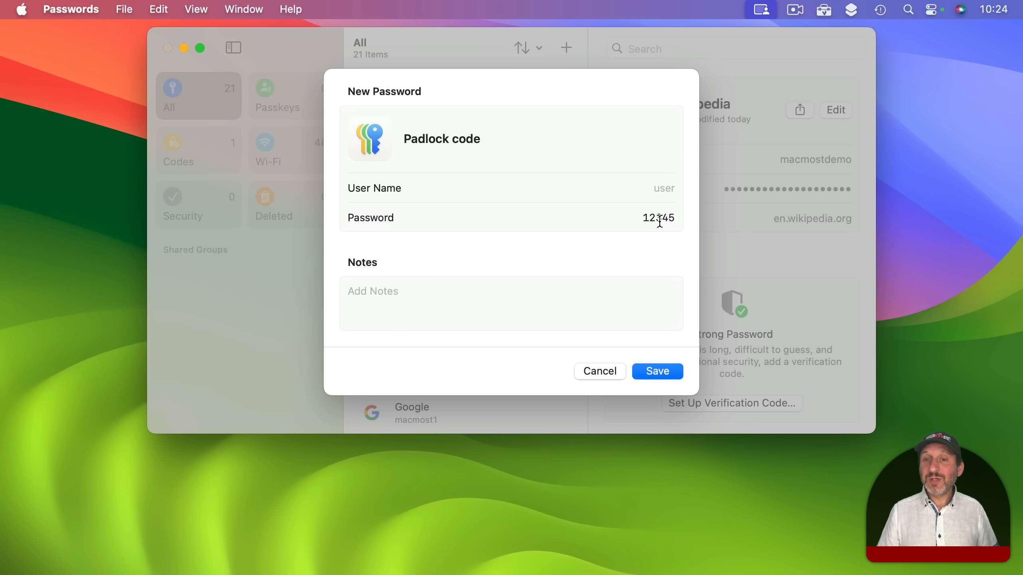
pyautogui.doubleClick(642, 217)
pyautogui.press('BackSpace')
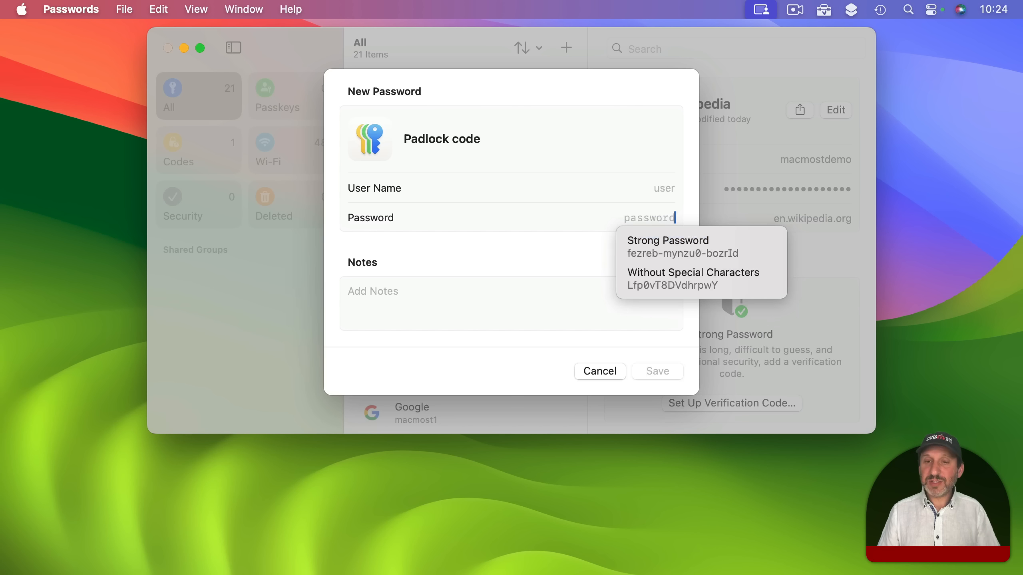
pyautogui.click(676, 245)
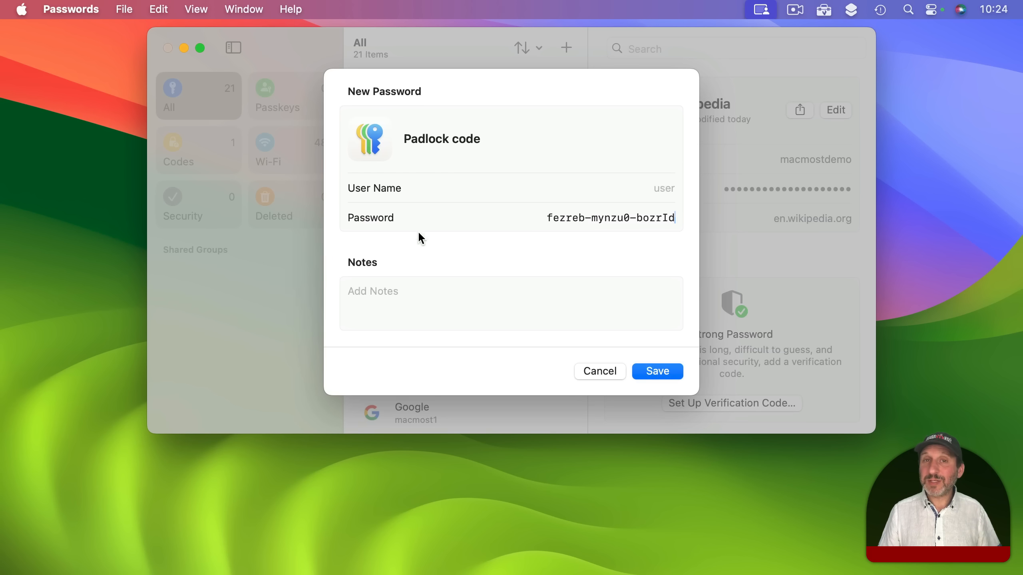
pyautogui.click(606, 370)
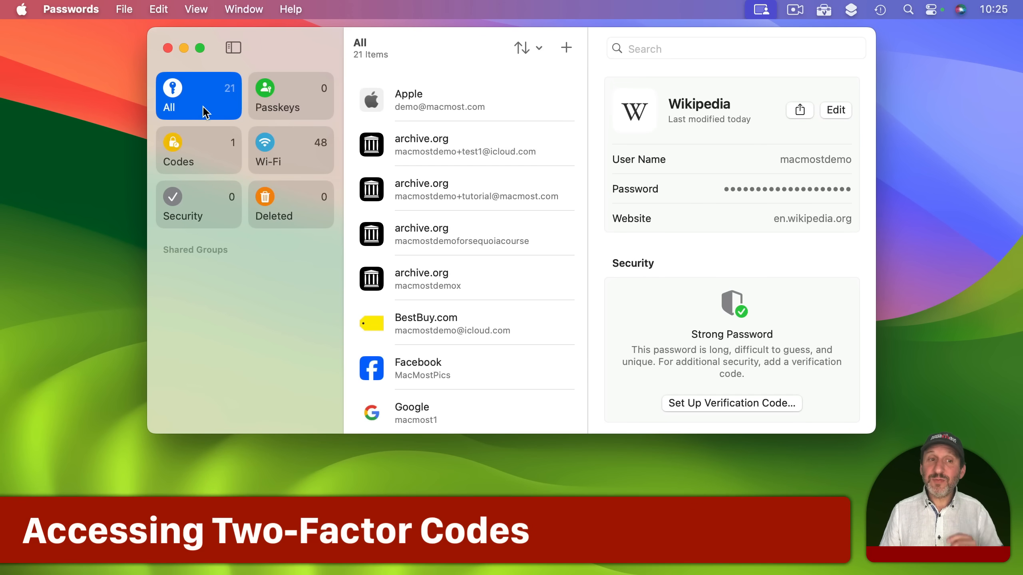
# Browse the Codes category, view the Google login's verification code, then check Passkeys
pyautogui.click(193, 148)
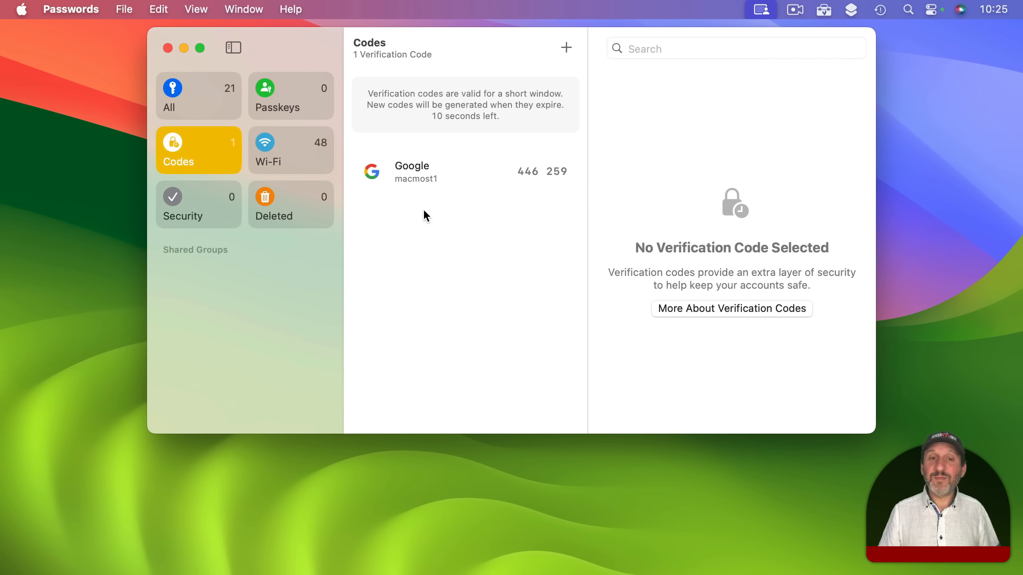
pyautogui.click(184, 92)
pyautogui.scroll(-1, 456, 287)
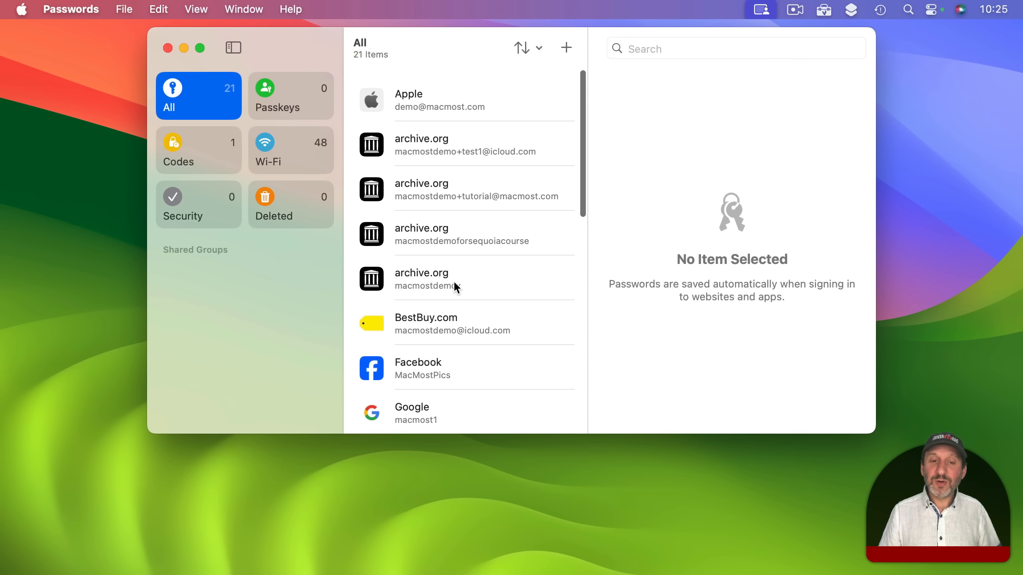
pyautogui.click(438, 407)
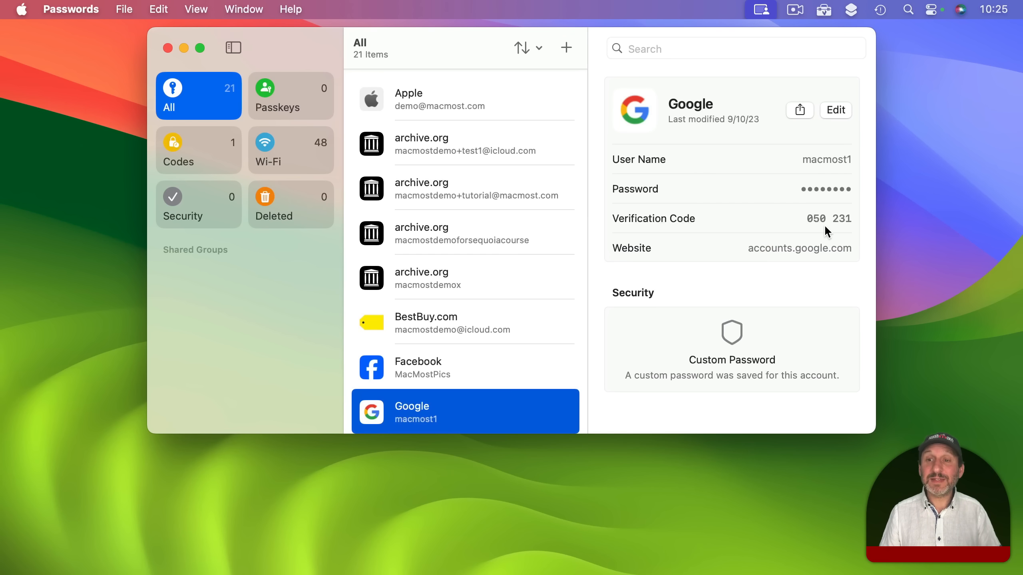
pyautogui.click(285, 94)
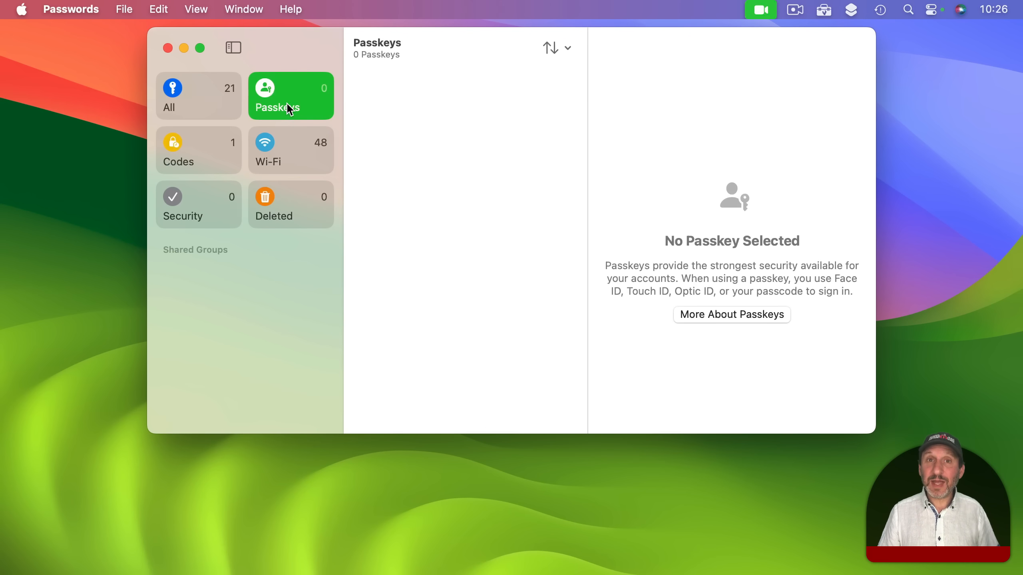
# From the Wi-Fi tile, reveal a saved network's password and display its QR code
pyautogui.click(267, 155)
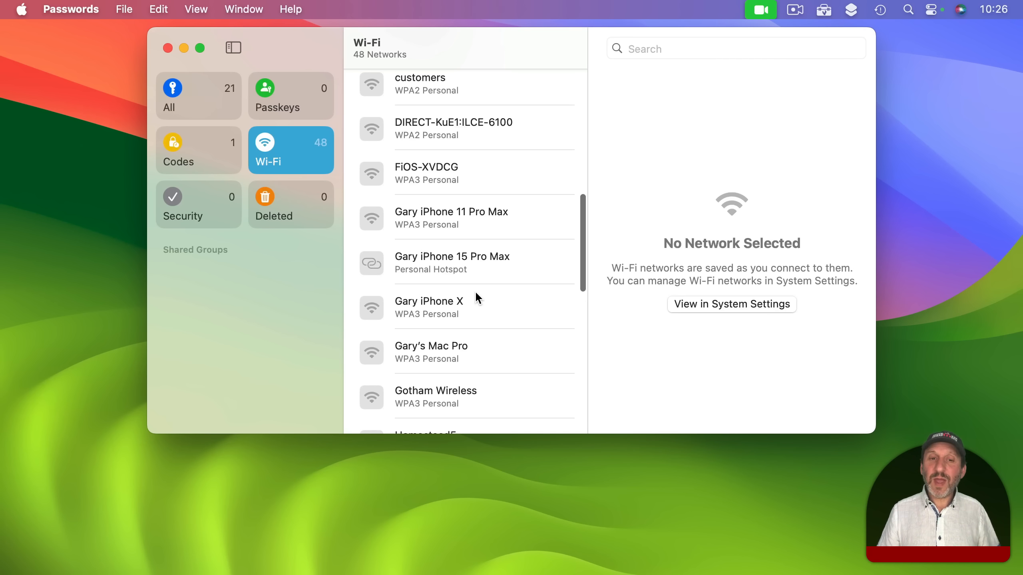
pyautogui.click(460, 307)
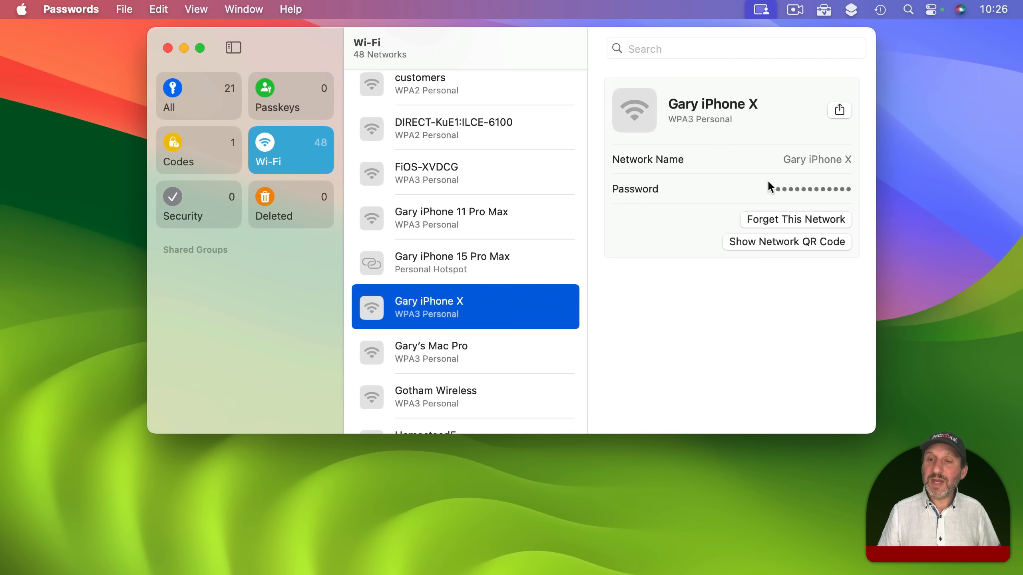
pyautogui.click(808, 189)
pyautogui.click(743, 184)
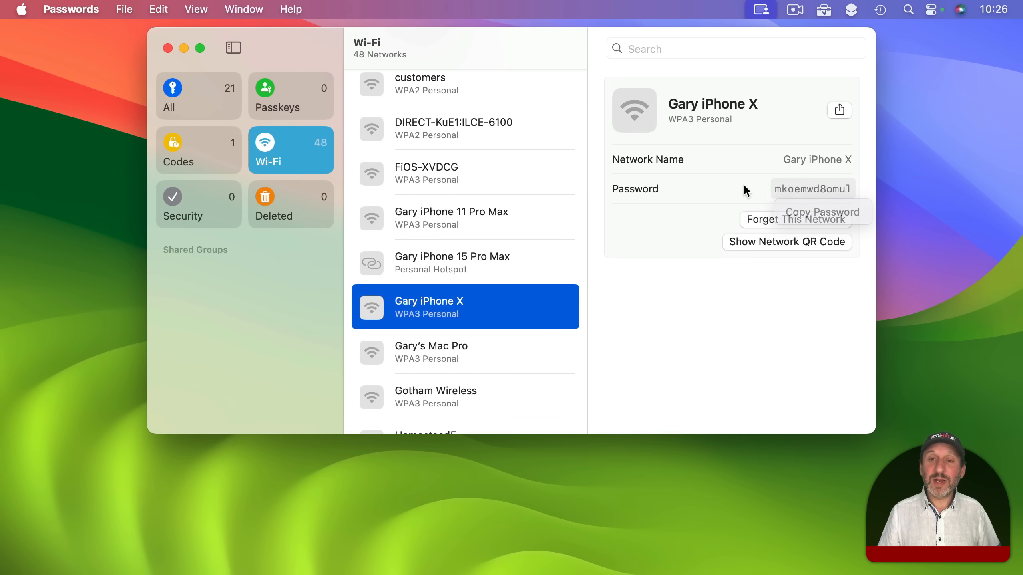
pyautogui.click(763, 243)
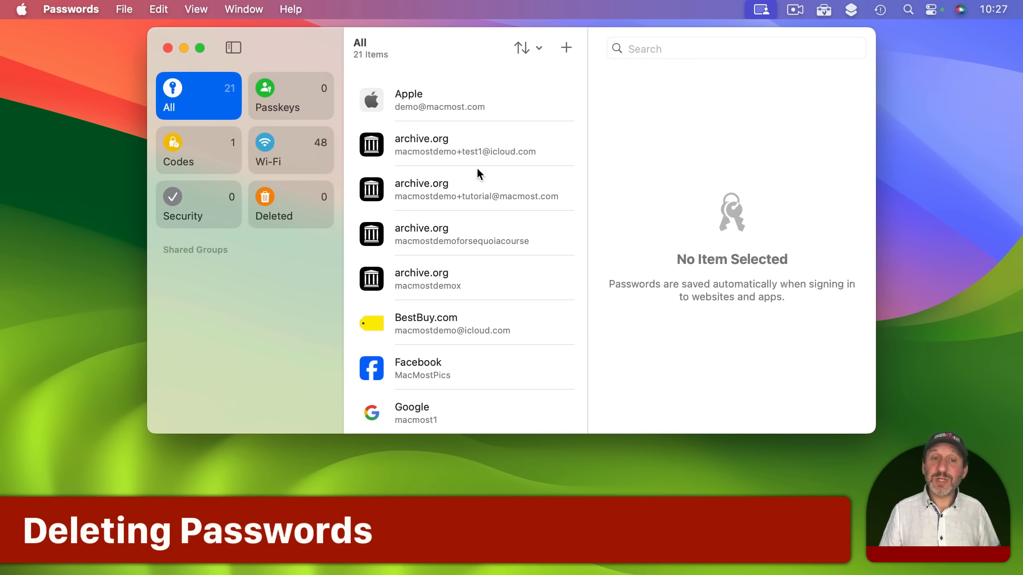
# Delete the second archive.org login and confirm the deletion
pyautogui.rightClick(424, 182)
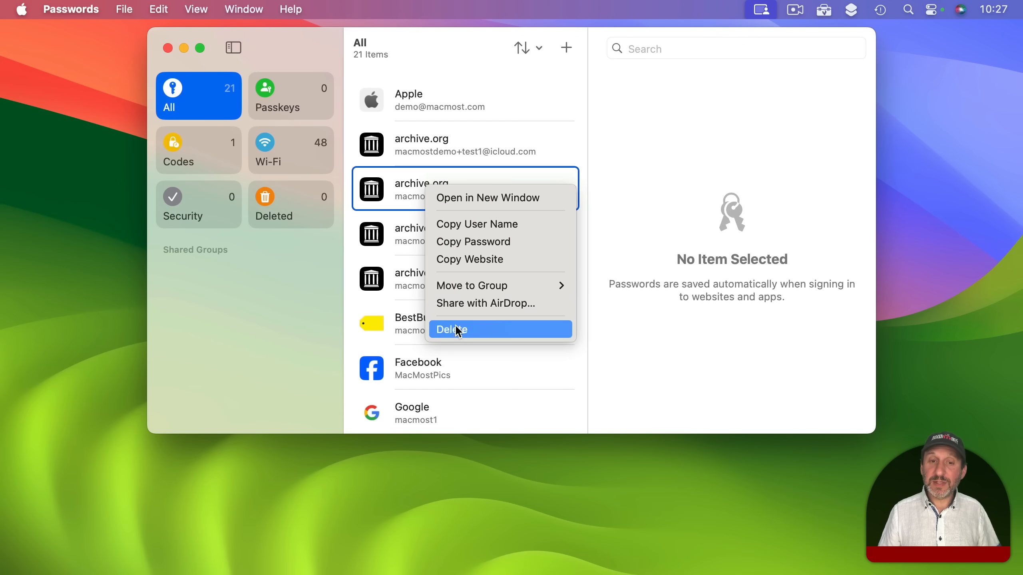
pyautogui.click(520, 173)
pyautogui.click(520, 175)
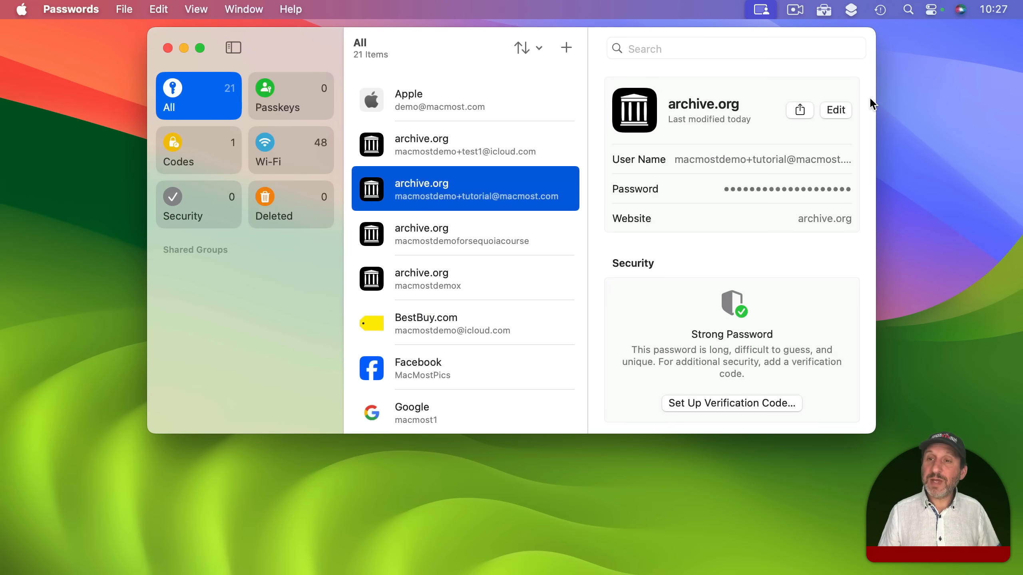
pyautogui.click(836, 110)
pyautogui.scroll(-1, 748, 240)
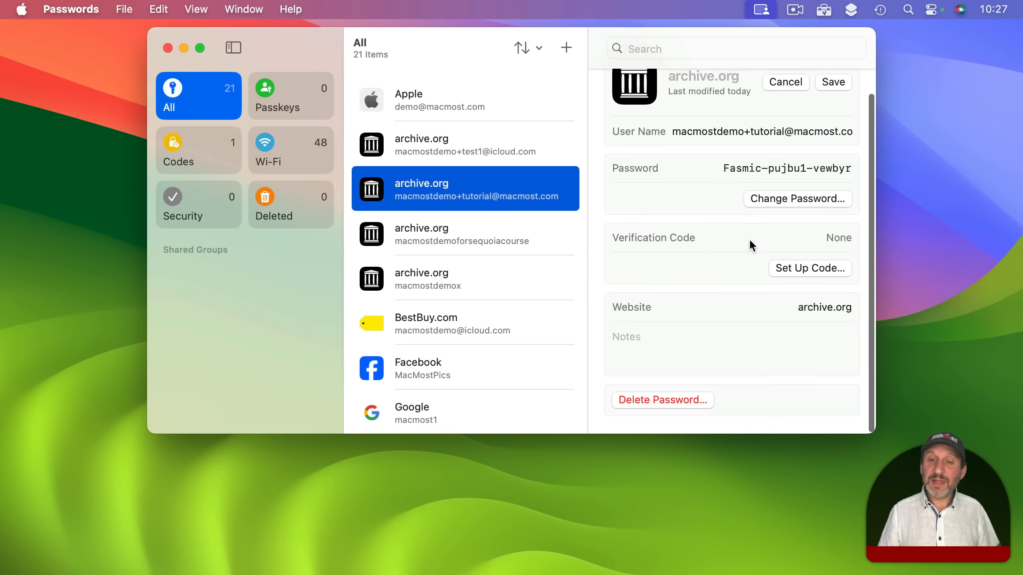
pyautogui.click(639, 402)
pyautogui.click(549, 292)
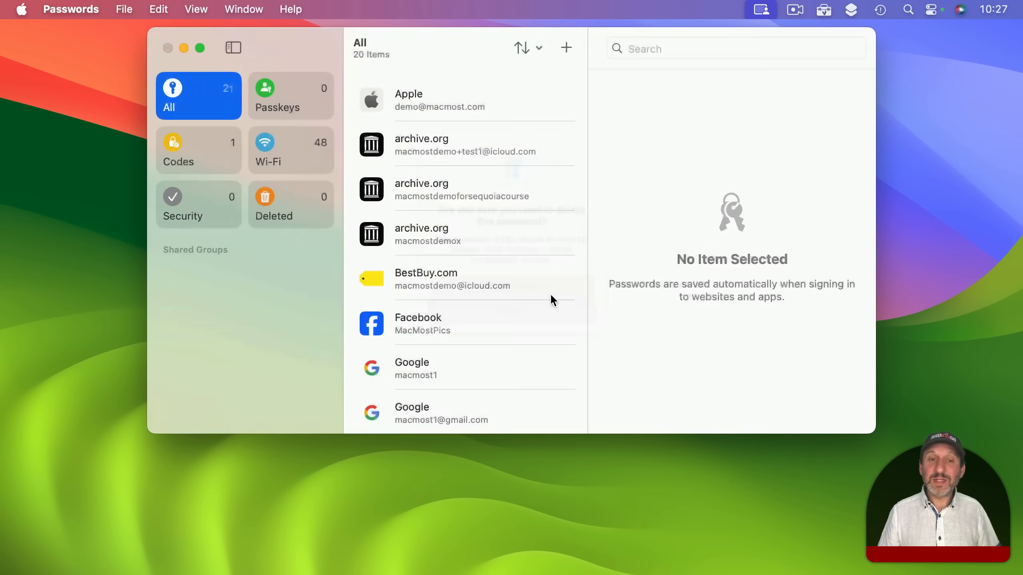
# Recover the archive.org login from Deleted, then view Security's 0 recommendations
pyautogui.click(304, 207)
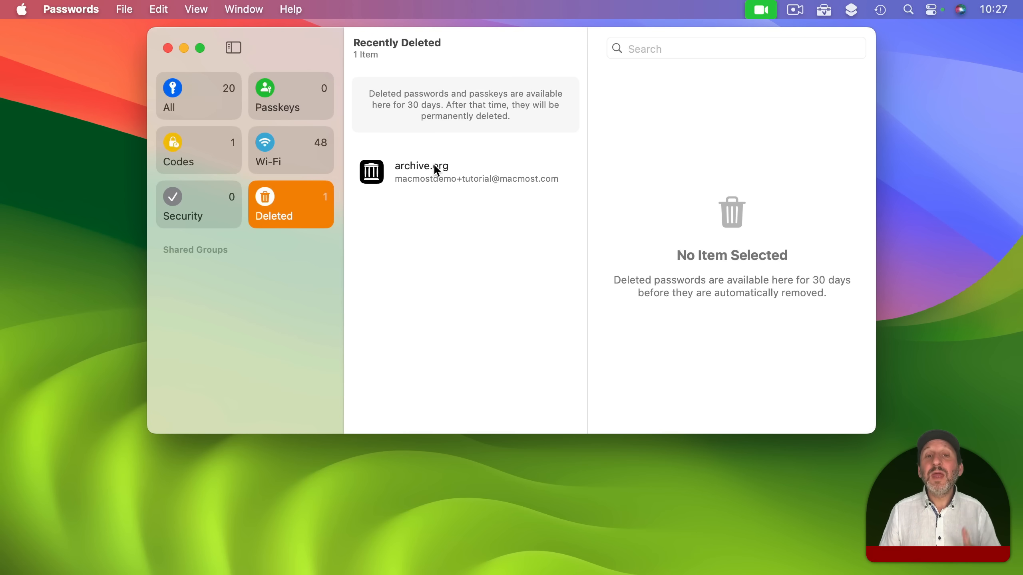
pyautogui.click(456, 167)
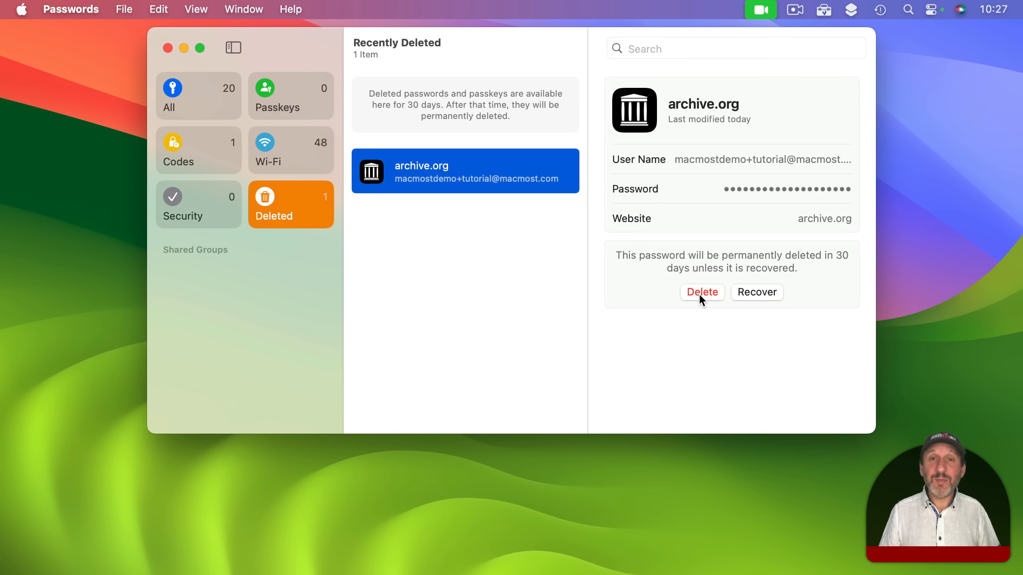
pyautogui.click(748, 293)
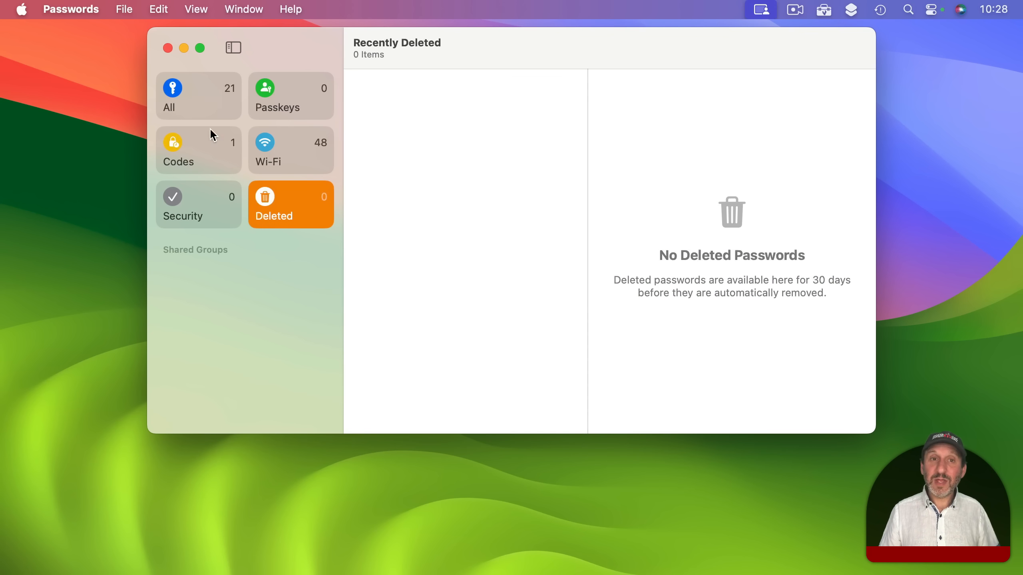
pyautogui.click(201, 208)
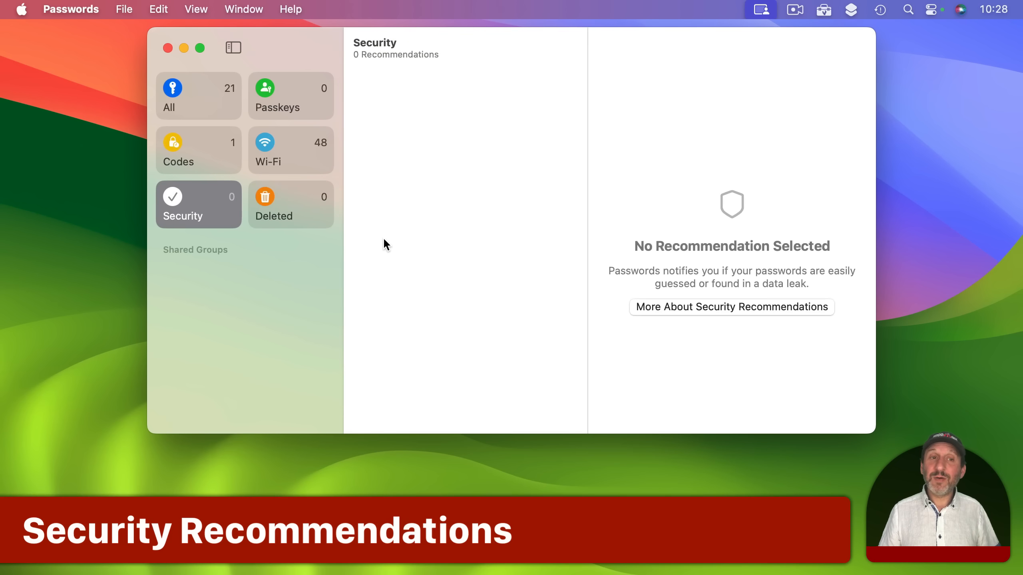
# Check the All list for archive.org, then see Security's one weak-password recommendation
pyautogui.click(193, 92)
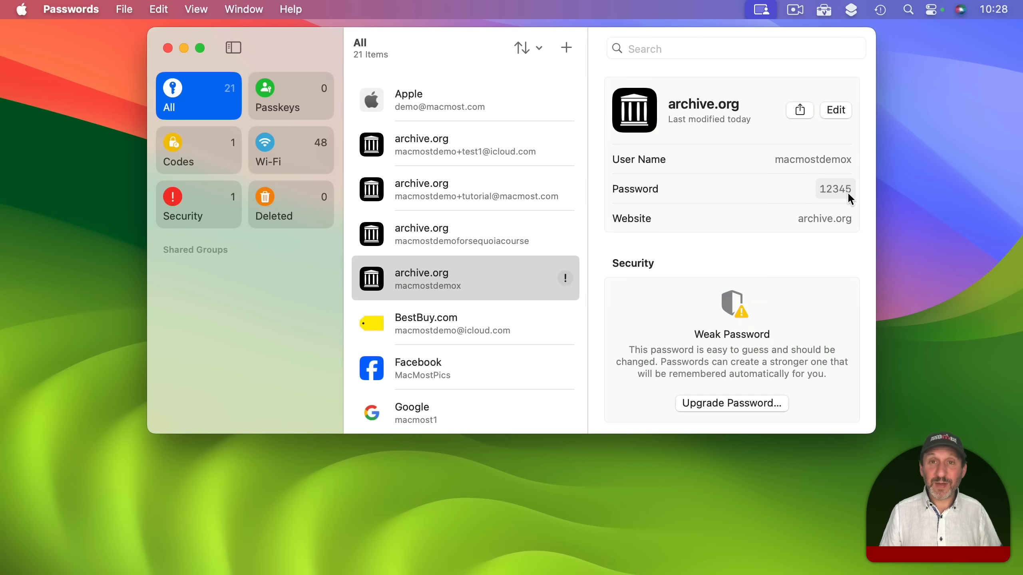
pyautogui.click(201, 207)
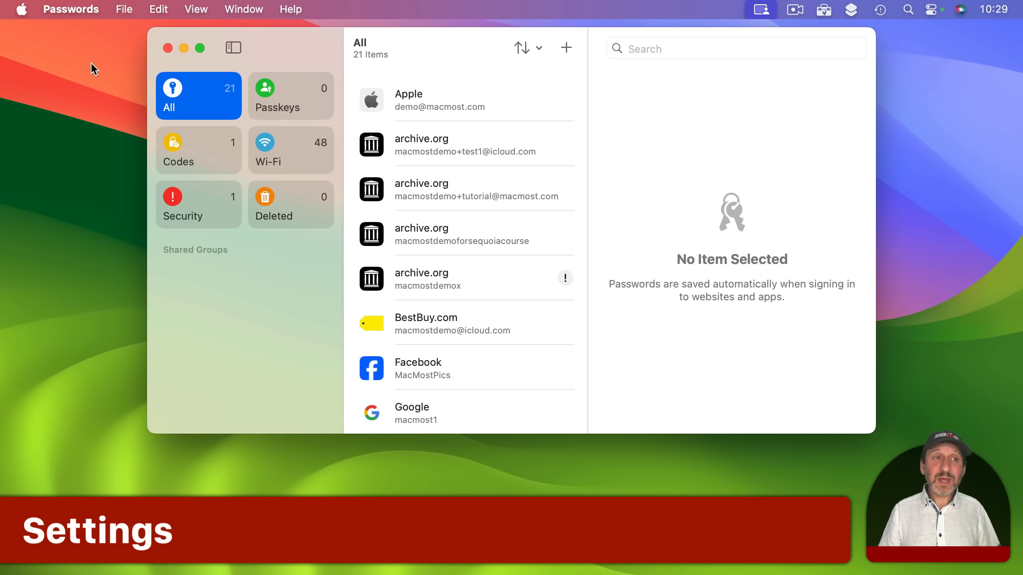
# Turn on Show Passwords in Menu Bar in the Passwords settings
pyautogui.press('super+comma')
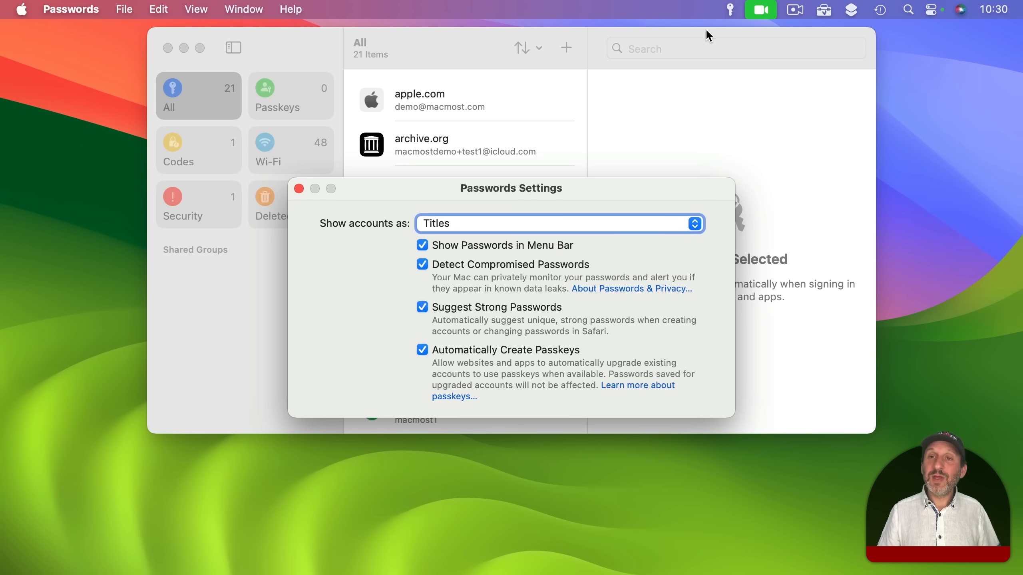
pyautogui.click(731, 12)
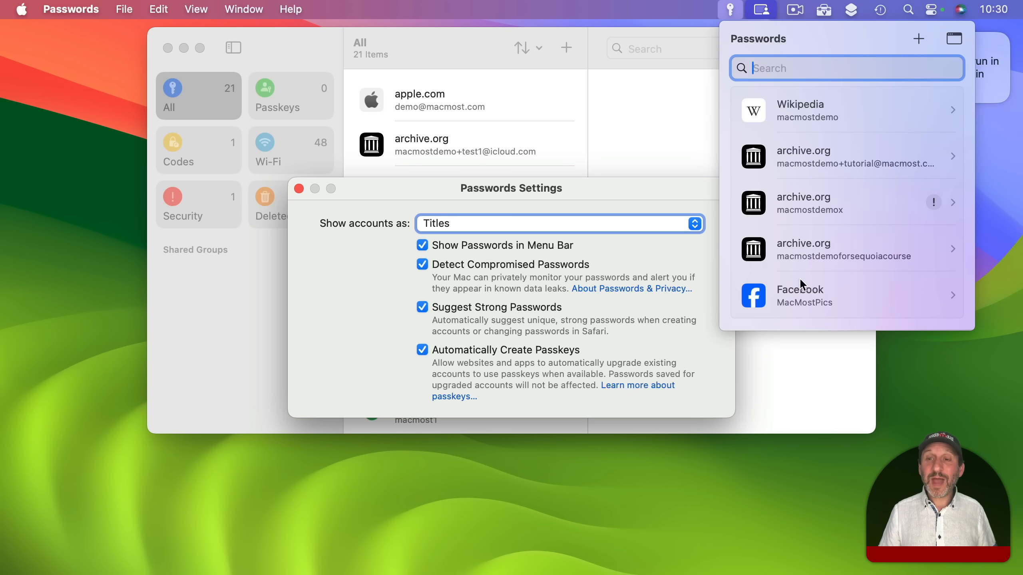
pyautogui.click(732, 11)
# View the Wikipedia login's details from the menu-bar password list
pyautogui.click(733, 10)
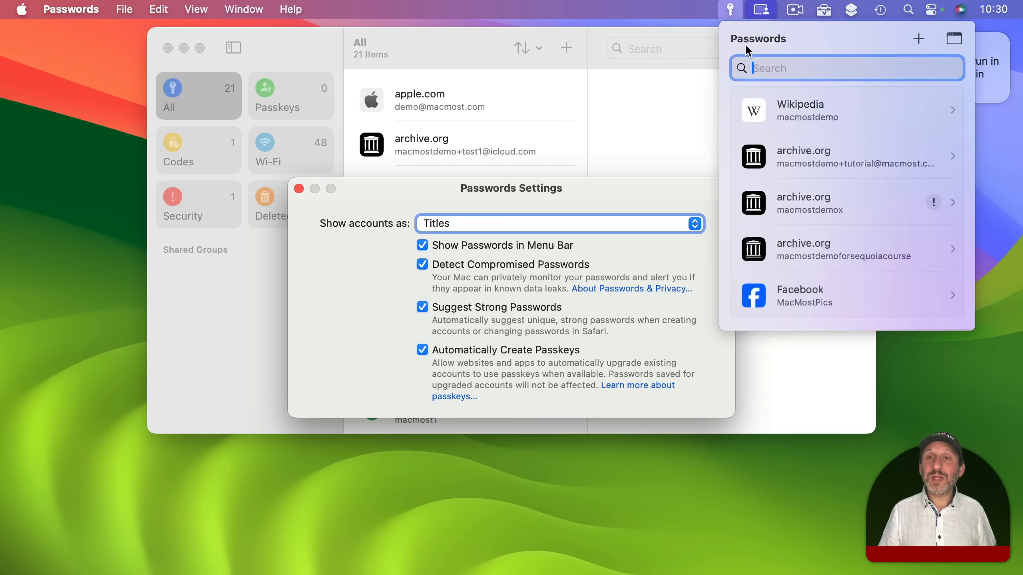
pyautogui.click(801, 108)
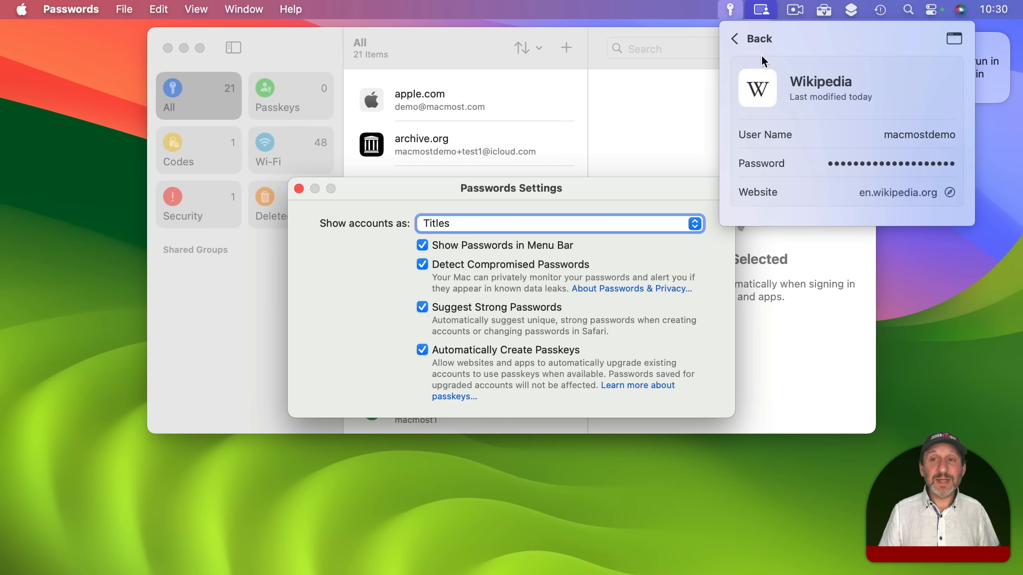
pyautogui.click(748, 38)
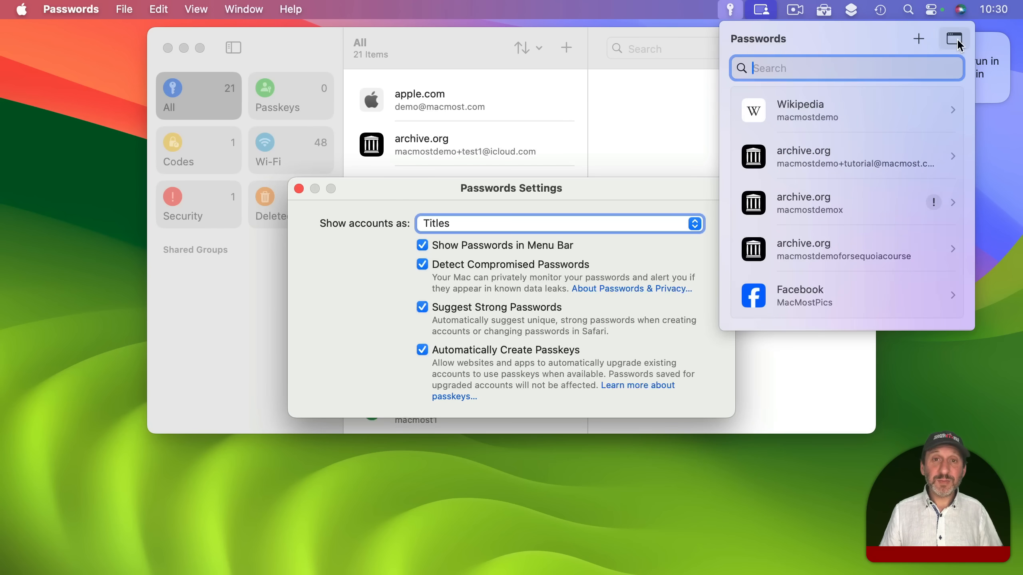
pyautogui.click(22, 9)
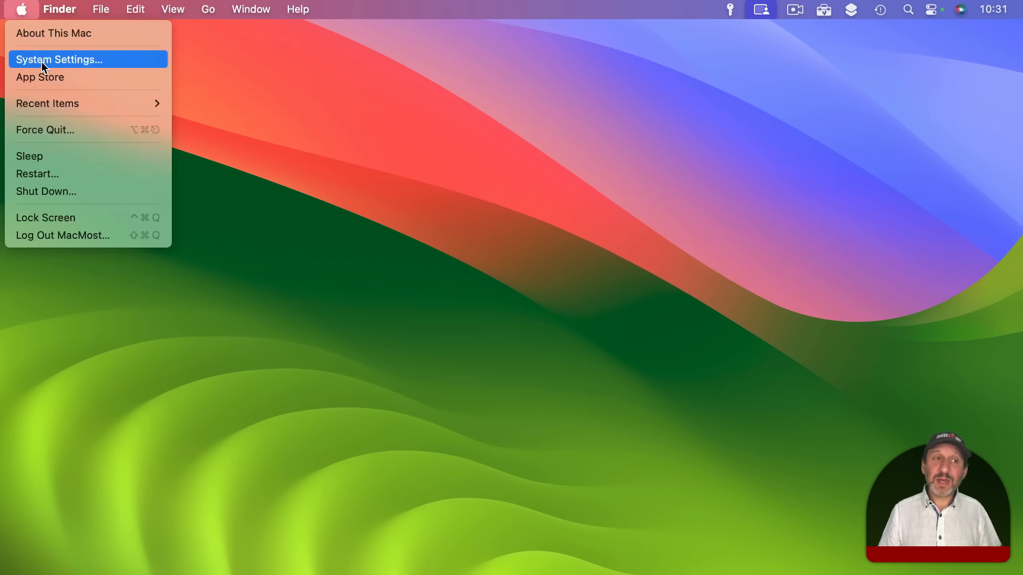
# Open System Settings and view General > AutoFill & Passwords, with Passwords enabled for AutoFill
pyautogui.click(61, 59)
pyautogui.scroll(-5, 559, 401)
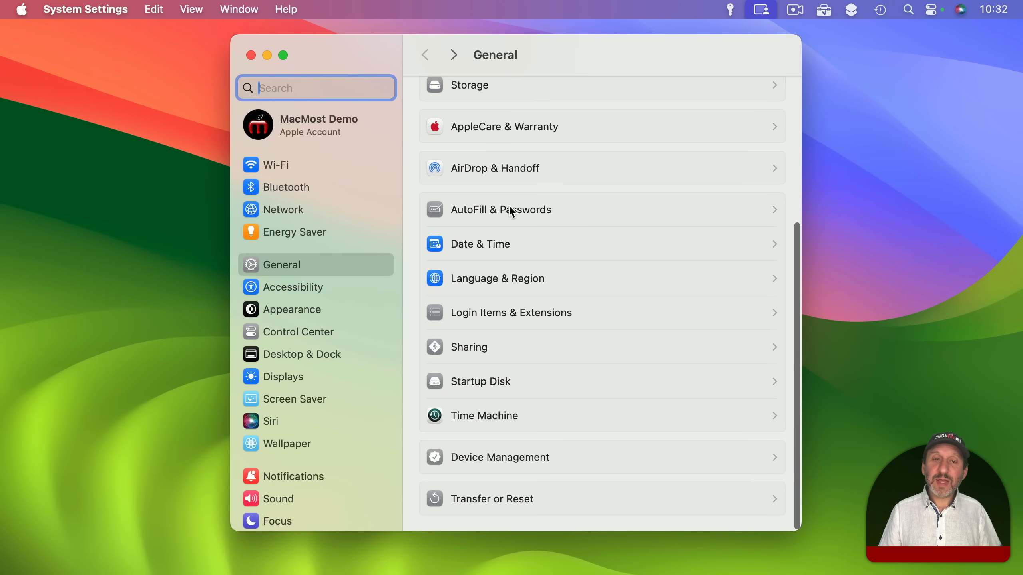
pyautogui.click(511, 210)
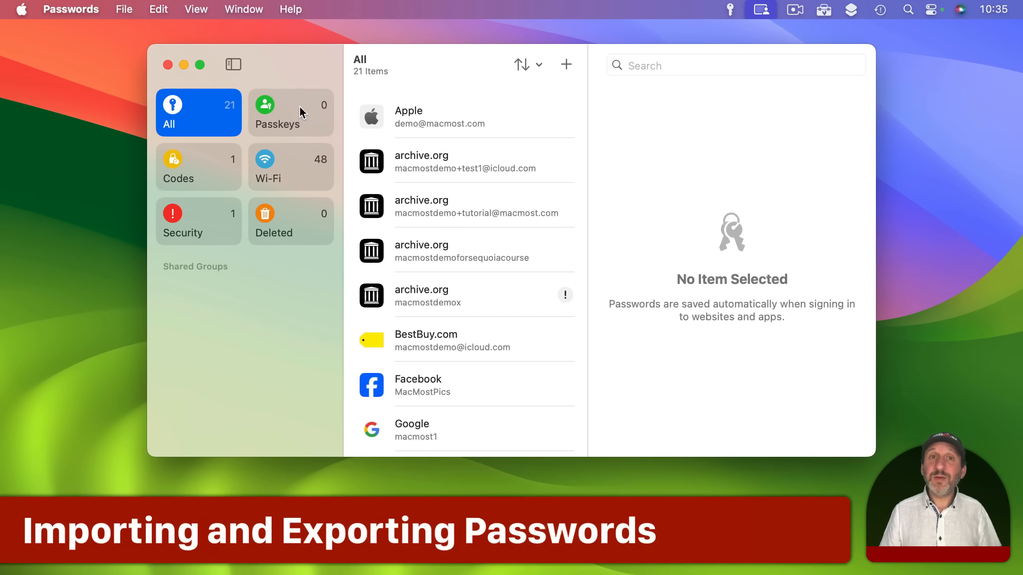
# Cancel the Import Passwords and Export All Passwords prompts, then start File > New Shared Group
pyautogui.click(124, 9)
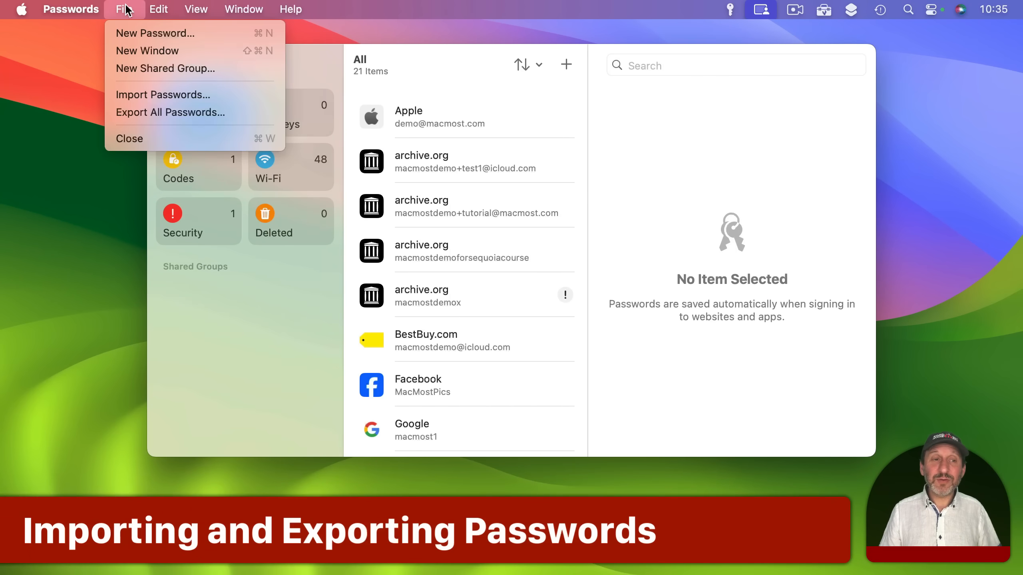
pyautogui.click(142, 95)
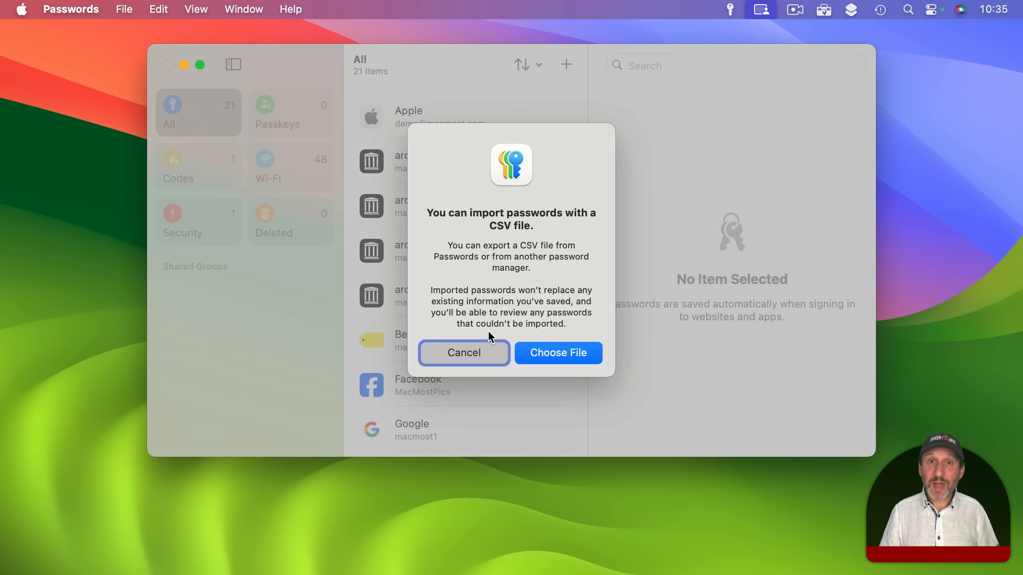
pyautogui.click(119, 6)
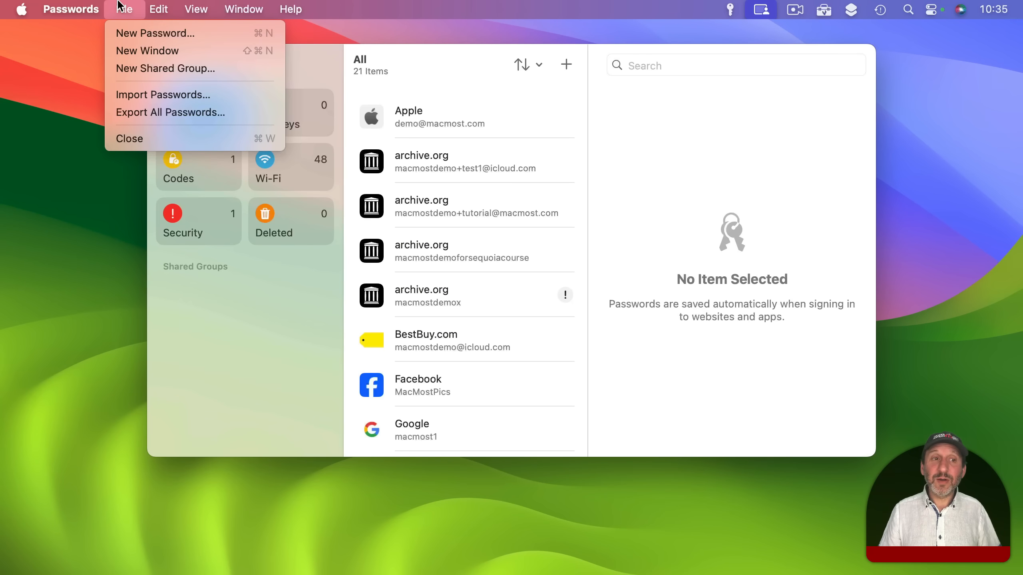
pyautogui.click(137, 114)
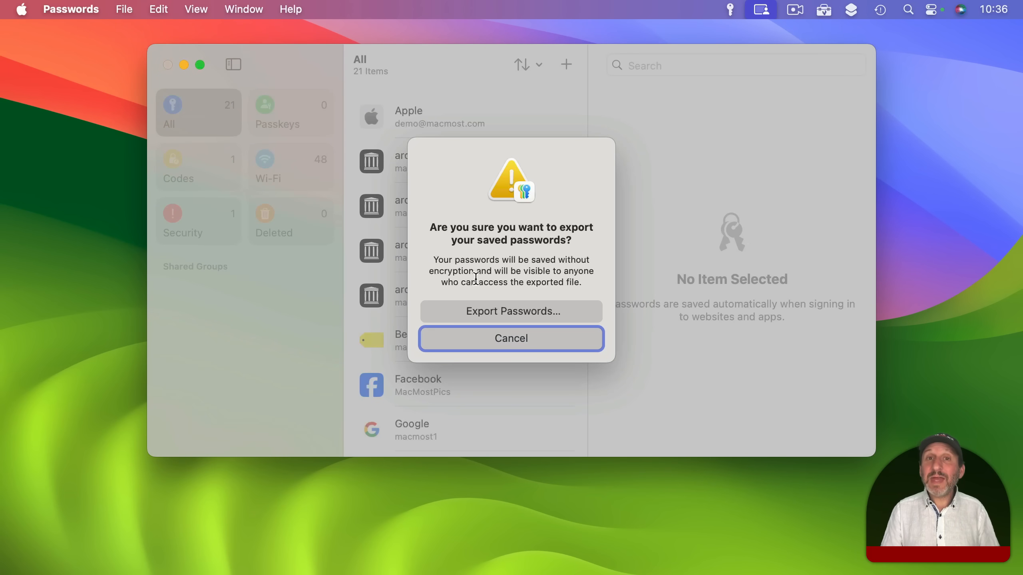
pyautogui.press('Escape')
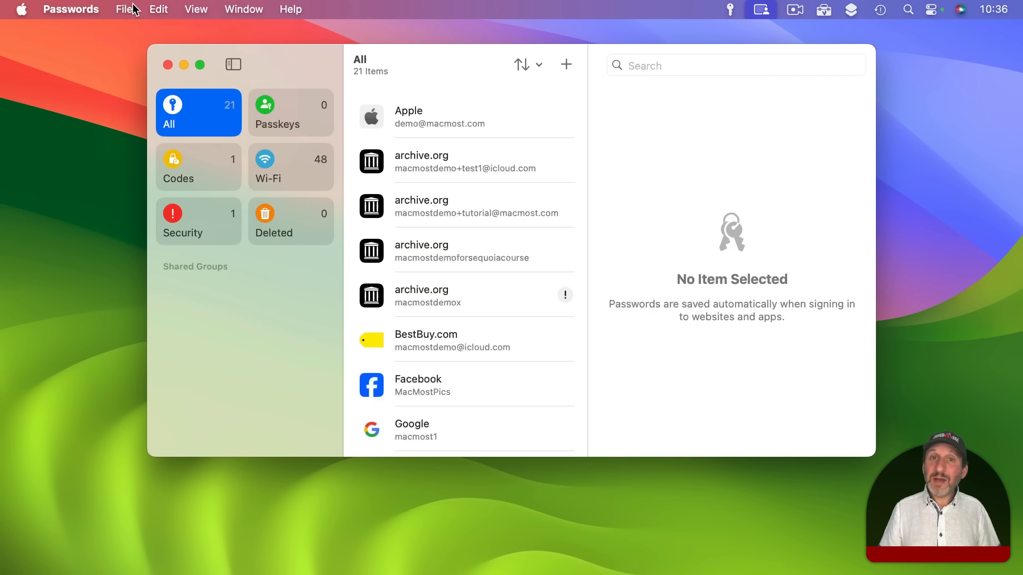
pyautogui.click(133, 8)
pyautogui.click(138, 66)
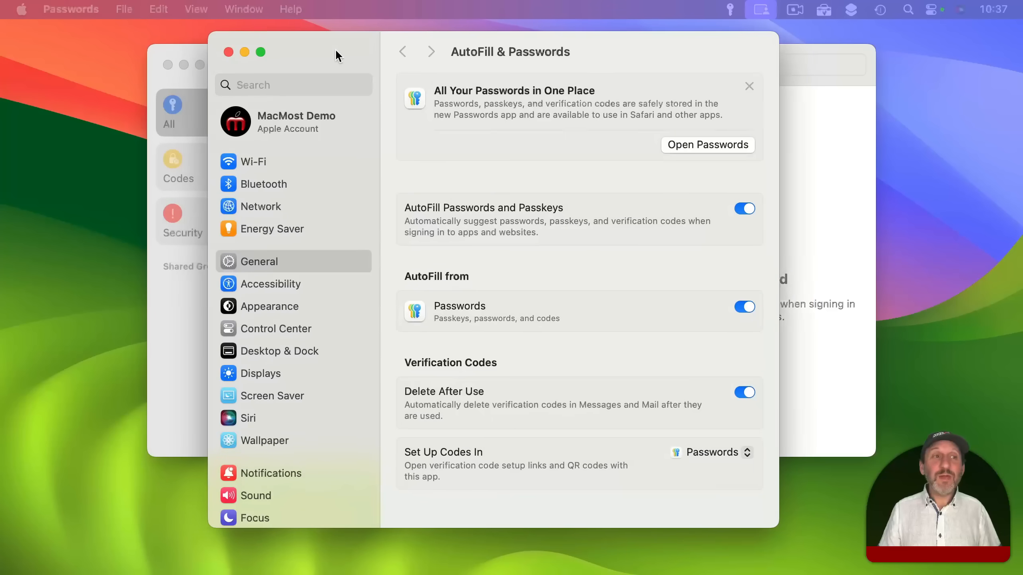
# In System Settings, open iCloud > Passwords to show Passwords & Keychain with Sync this Mac on
pyautogui.moveTo(336, 51); pyautogui.dragTo(338, 51)
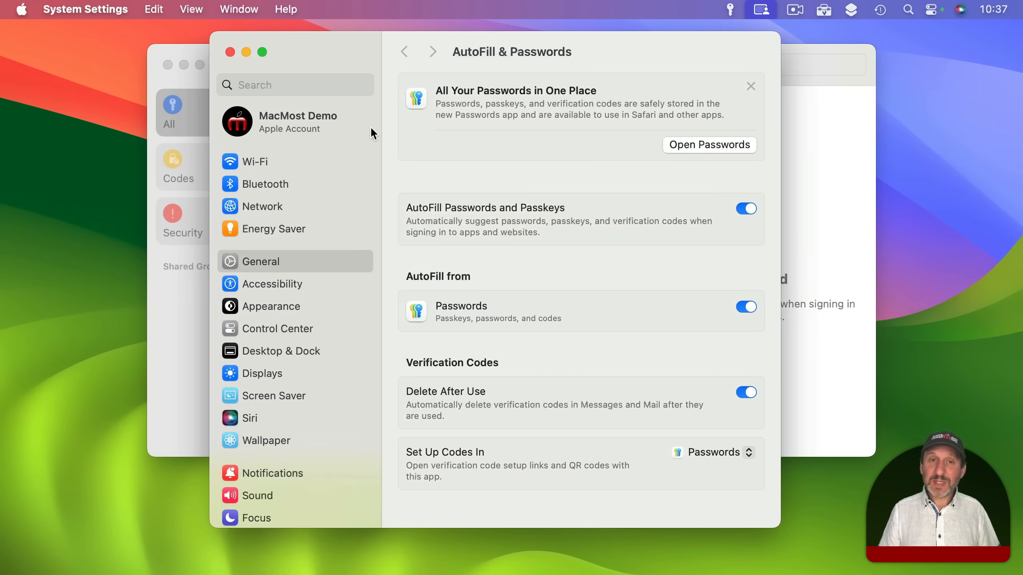
pyautogui.scroll(-10, 301, 382)
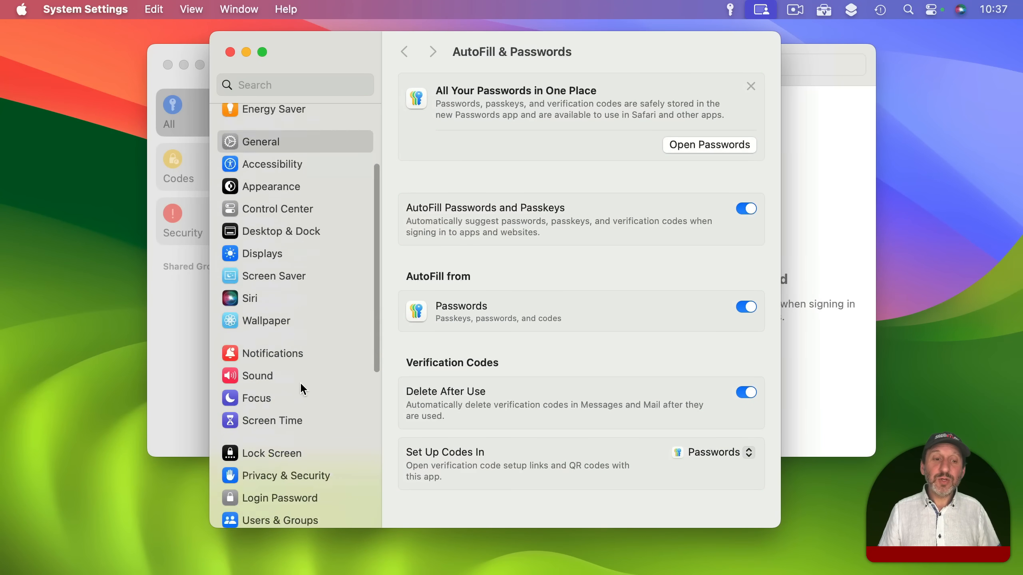
pyautogui.click(268, 332)
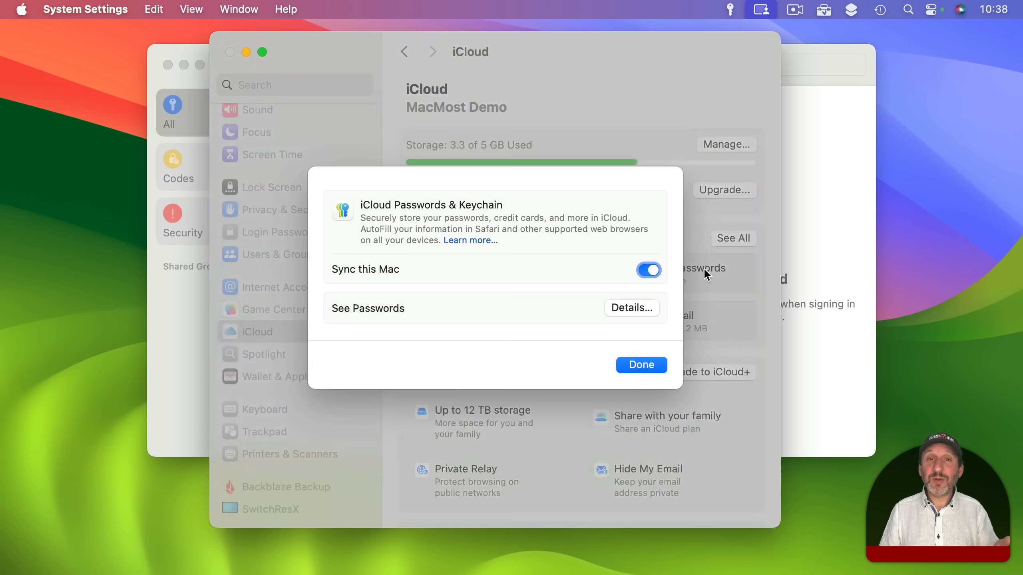
pyautogui.click(706, 276)
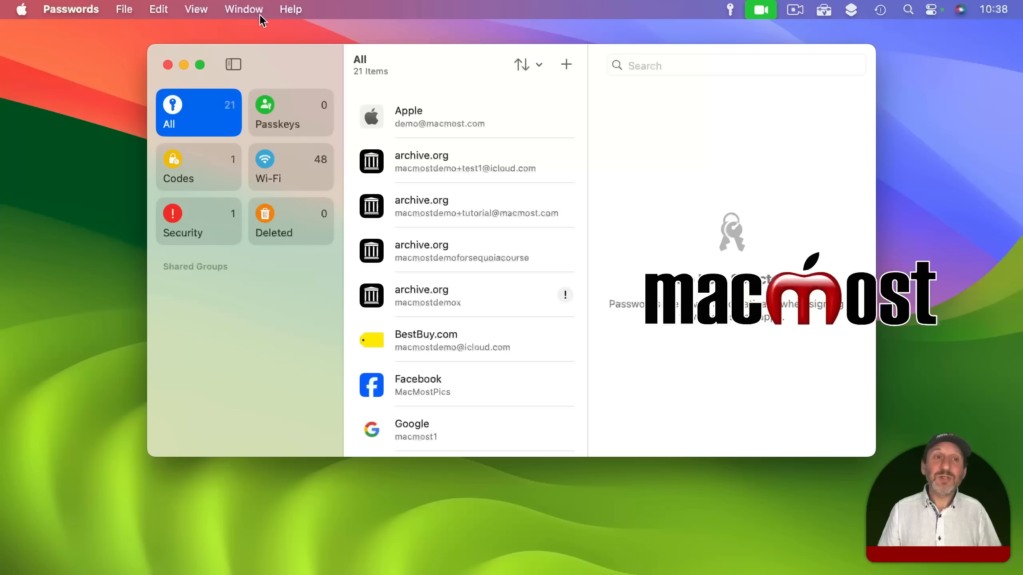
# Open Help's 'How to Set Up Passwords on a Windows PC' guide in Safari and scroll it
pyautogui.click(291, 8)
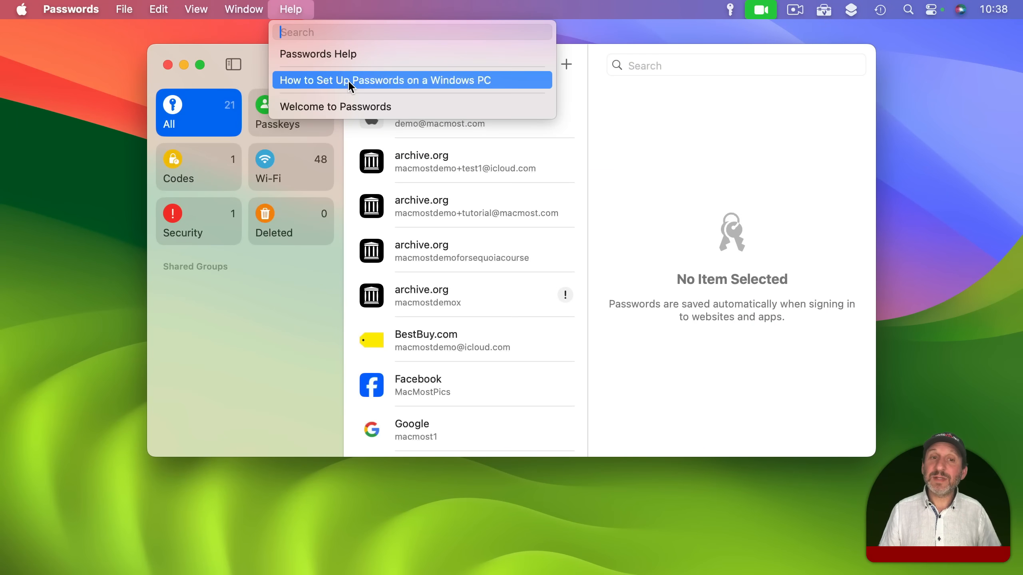
pyautogui.click(360, 81)
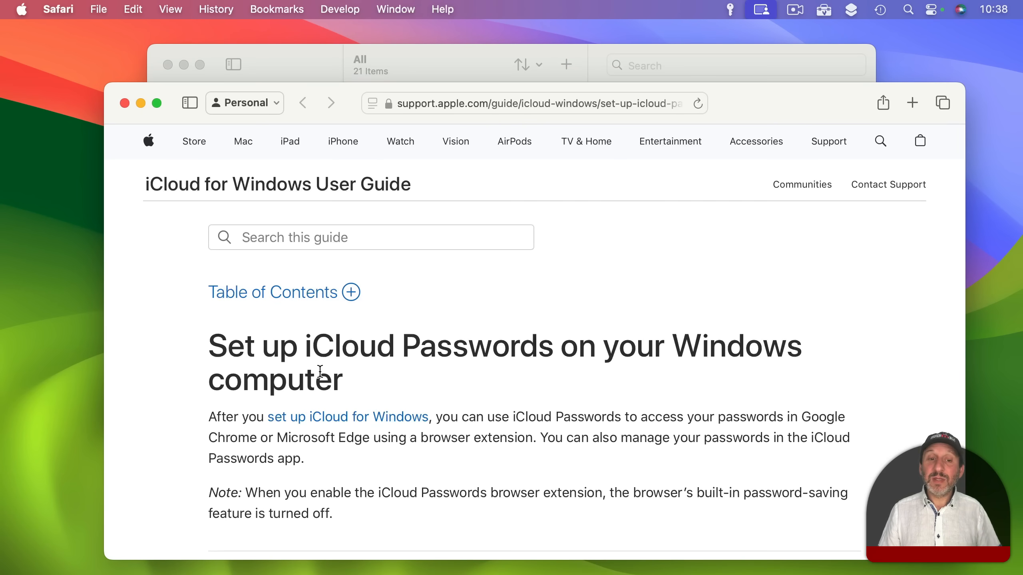
pyautogui.scroll(-1, 320, 371)
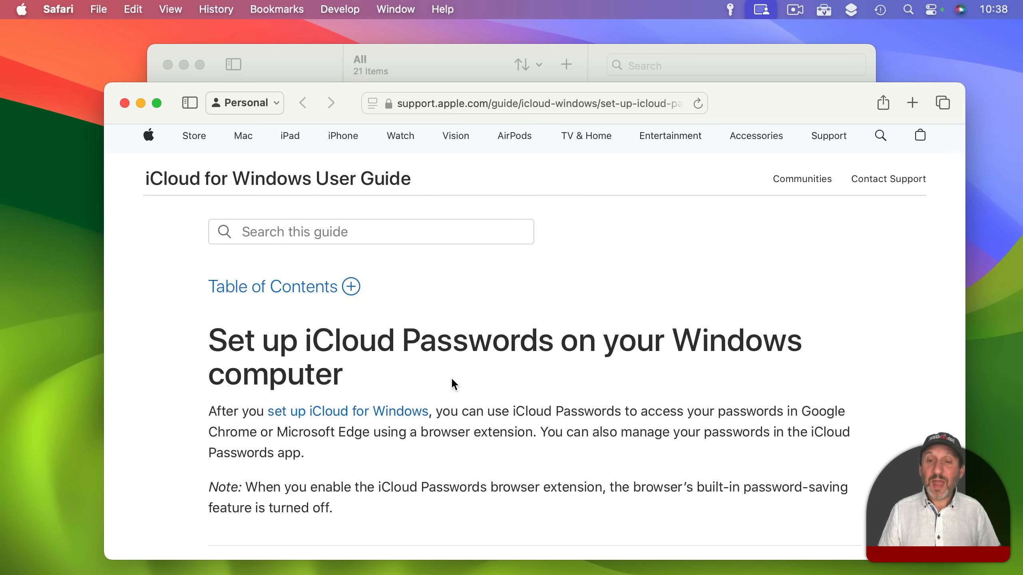